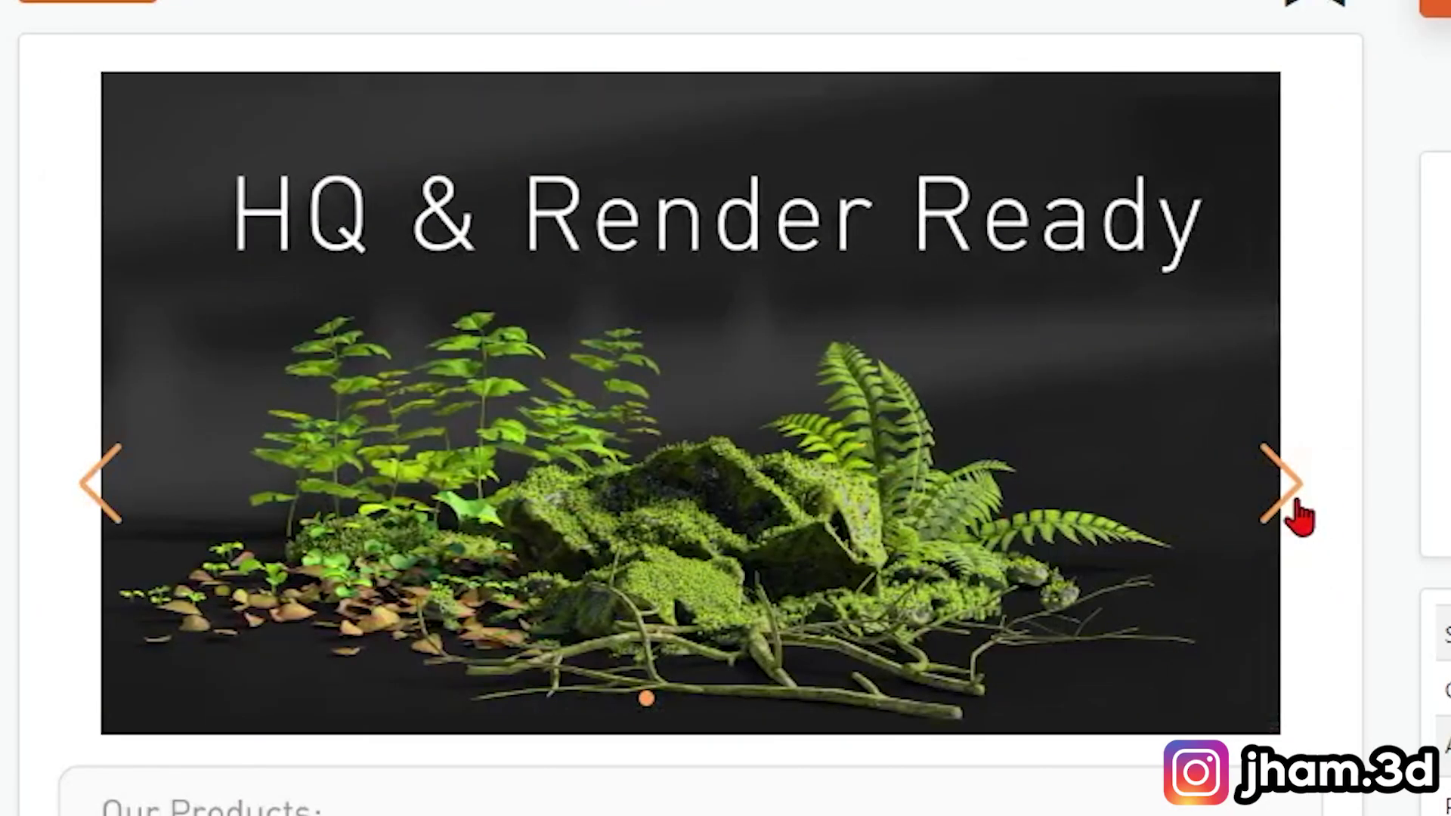
pyautogui.click(1297, 505)
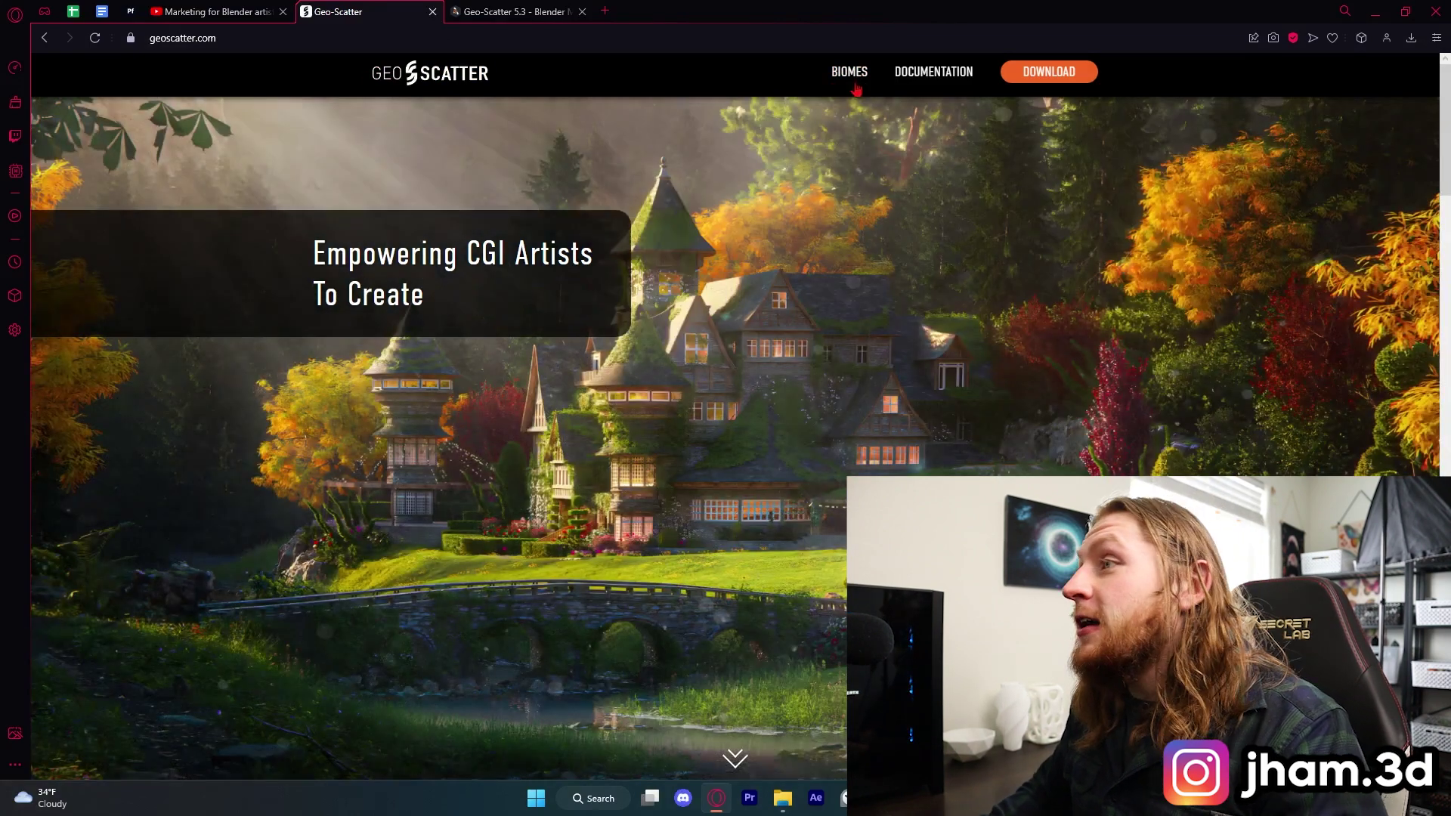
# Step: Filter the GeoScatter biomes catalogue to Free and open the Plant Library card
pyautogui.click(849, 71)
pyautogui.scroll(-5, 645, 602)
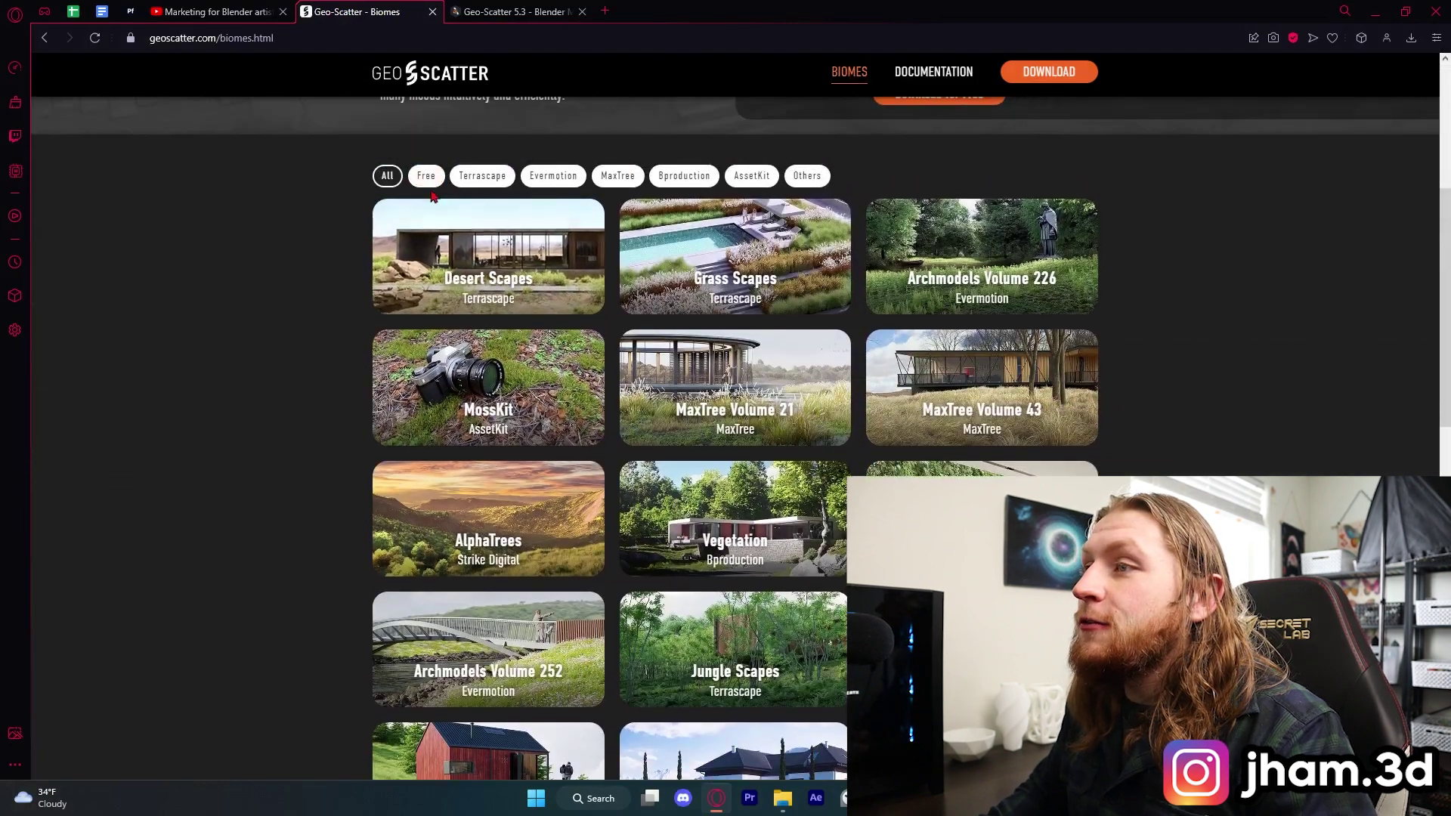
pyautogui.click(424, 174)
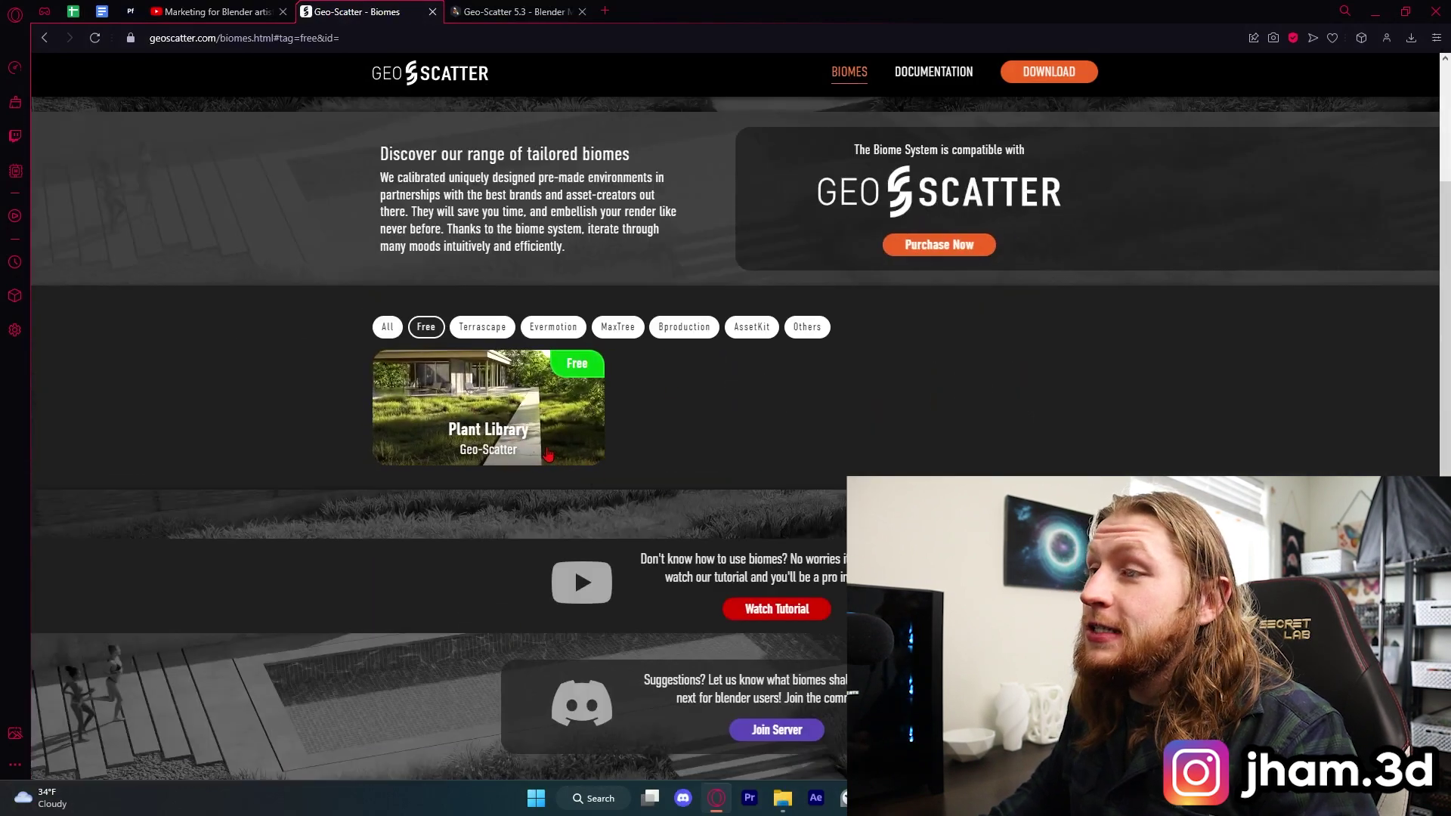
pyautogui.click(547, 452)
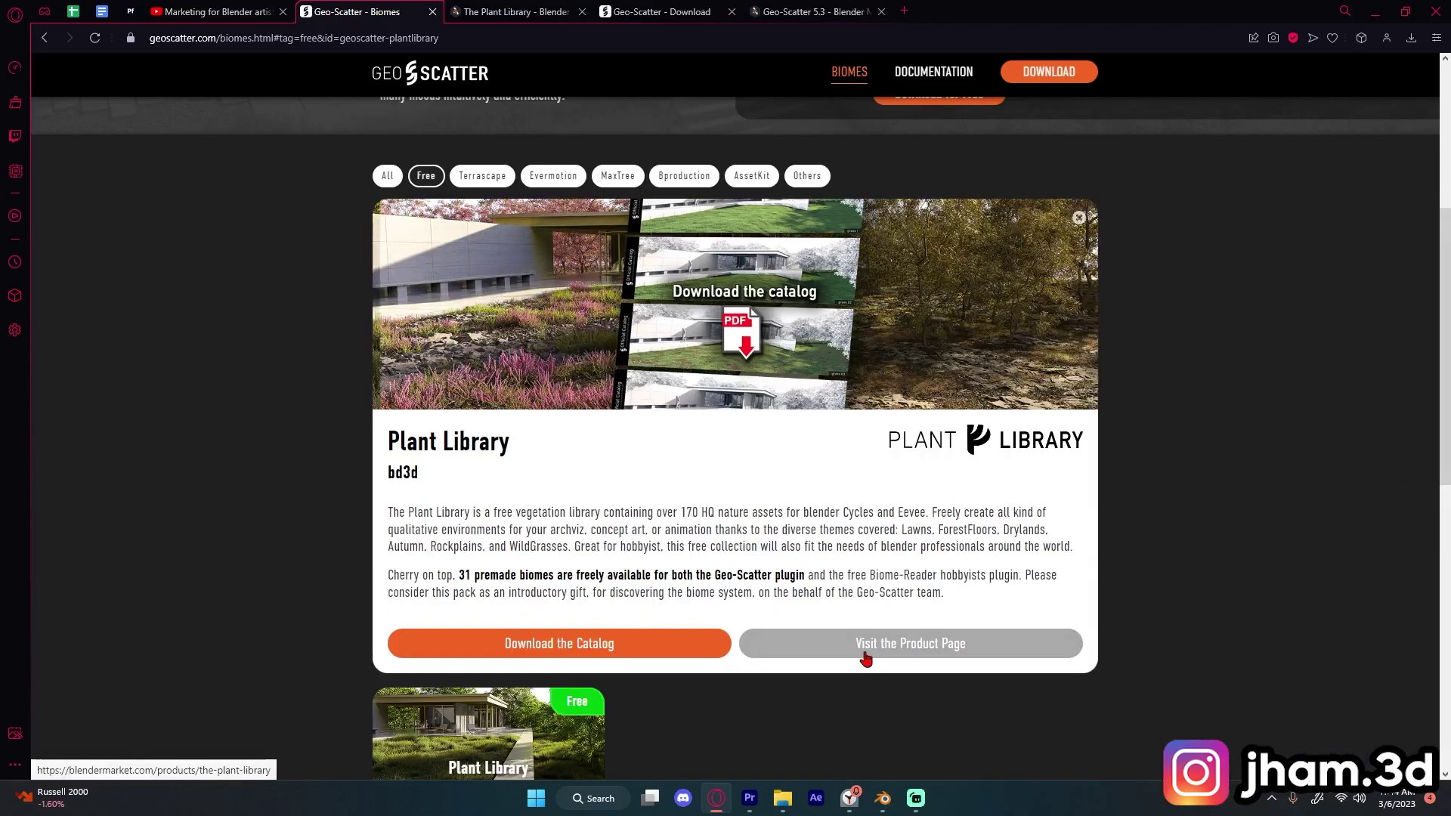
# Step: Open the Plant Library product page, then the Biome Reader download page, and scroll through its sign-up form
pyautogui.click(866, 657)
pyautogui.scroll(-5, 758, 502)
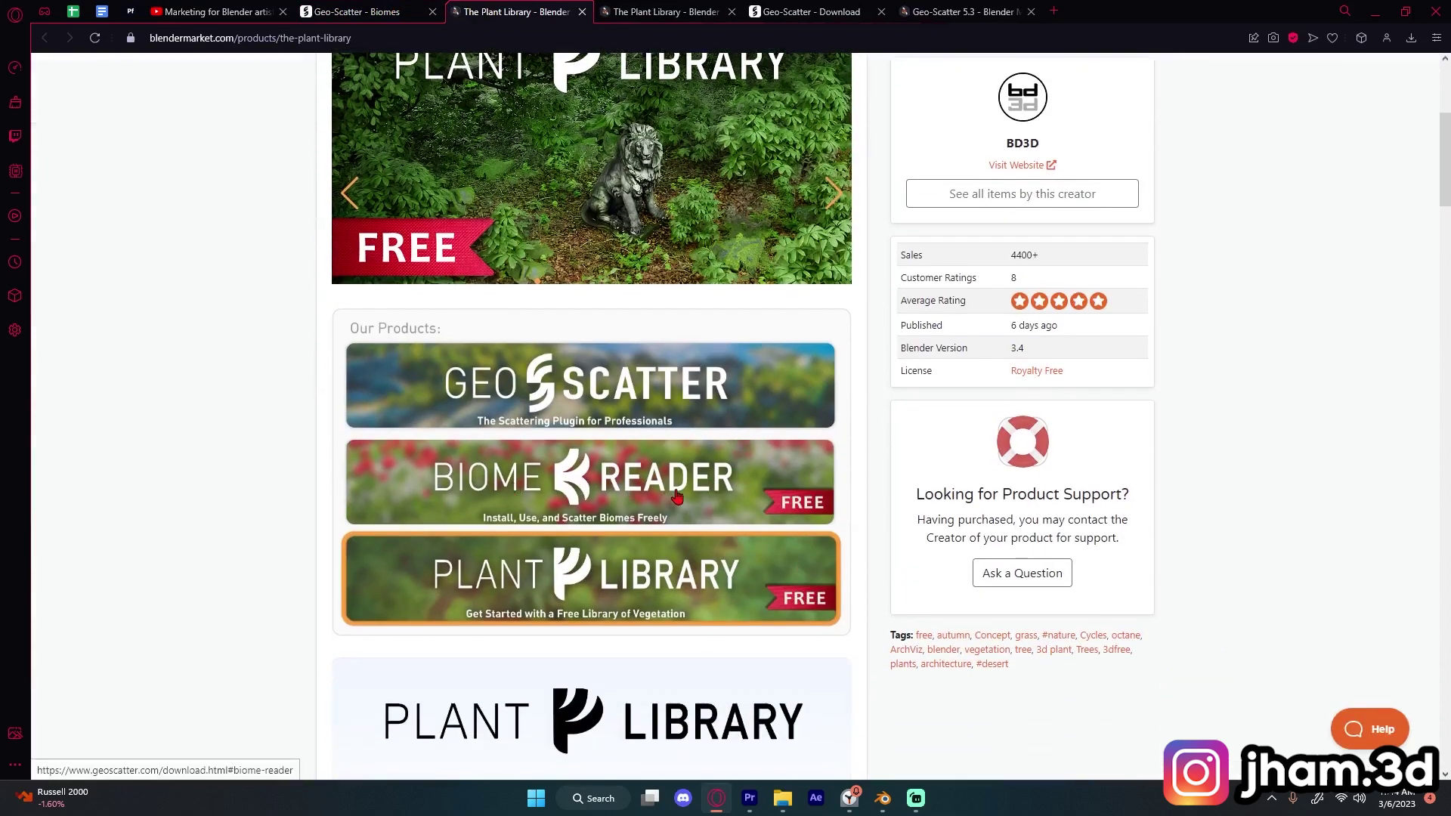
pyautogui.click(676, 495)
pyautogui.scroll(-1, 844, 328)
pyautogui.scroll(1, 844, 325)
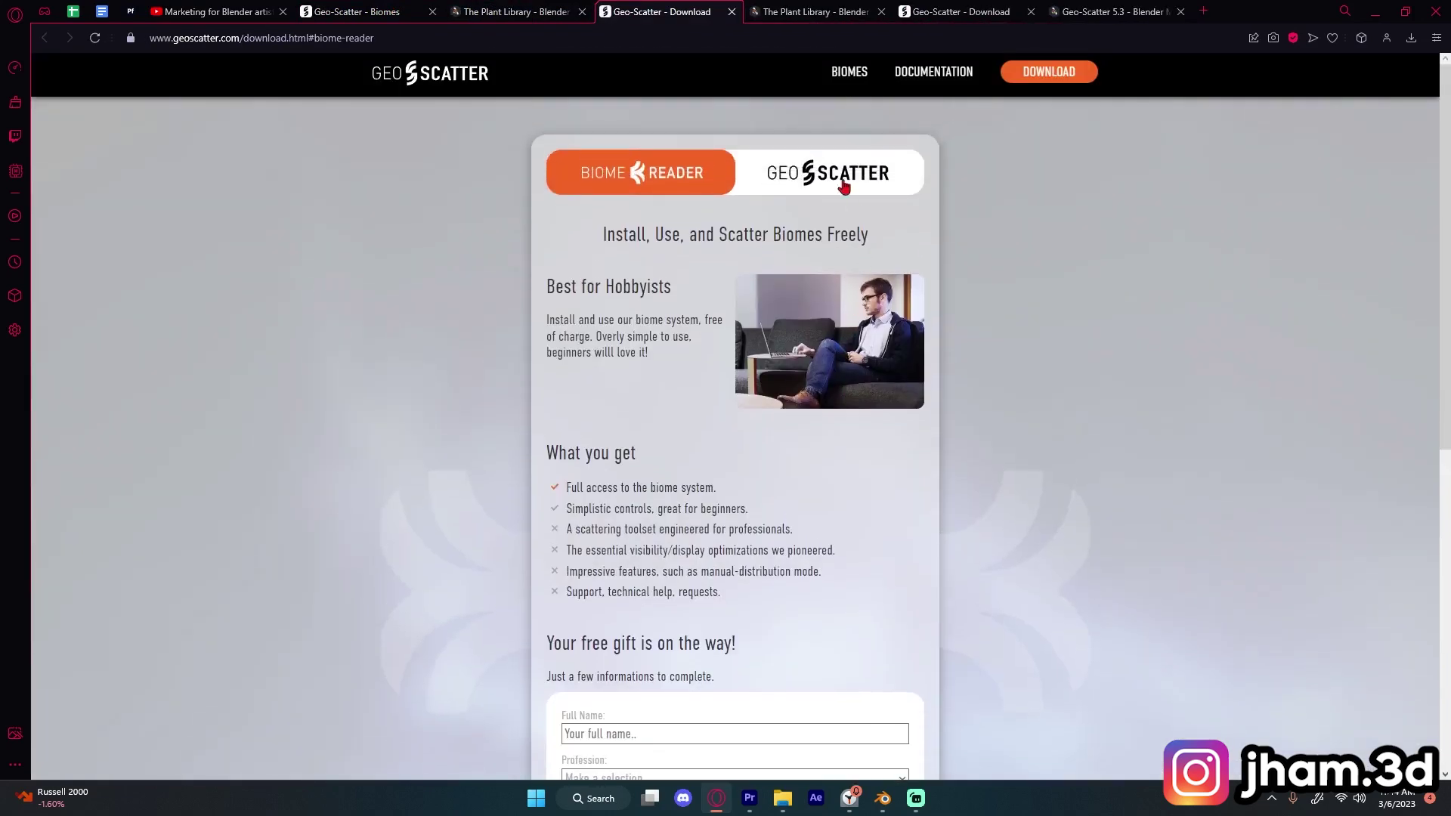
pyautogui.scroll(-5, 932, 641)
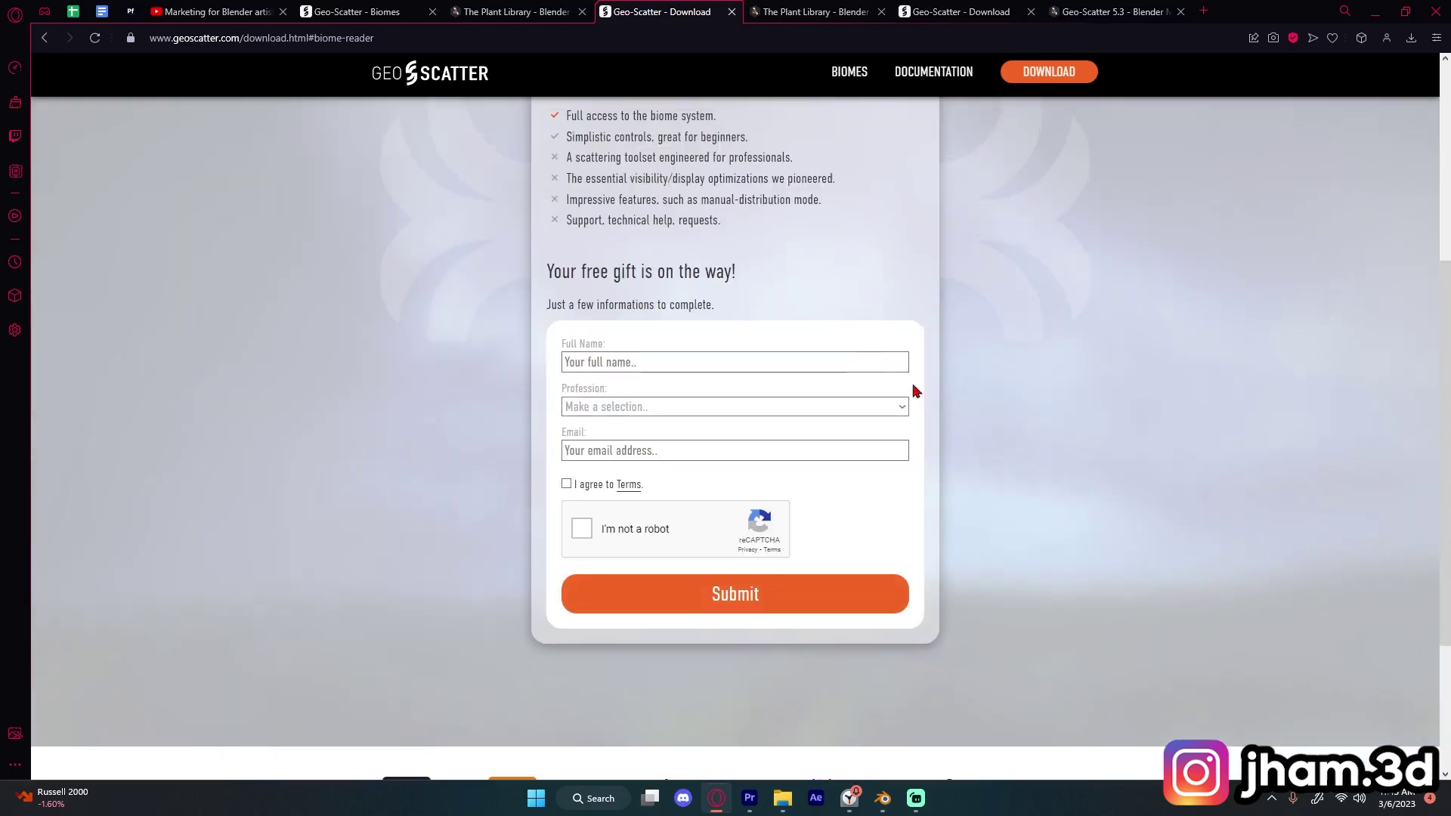
pyautogui.scroll(1, 907, 332)
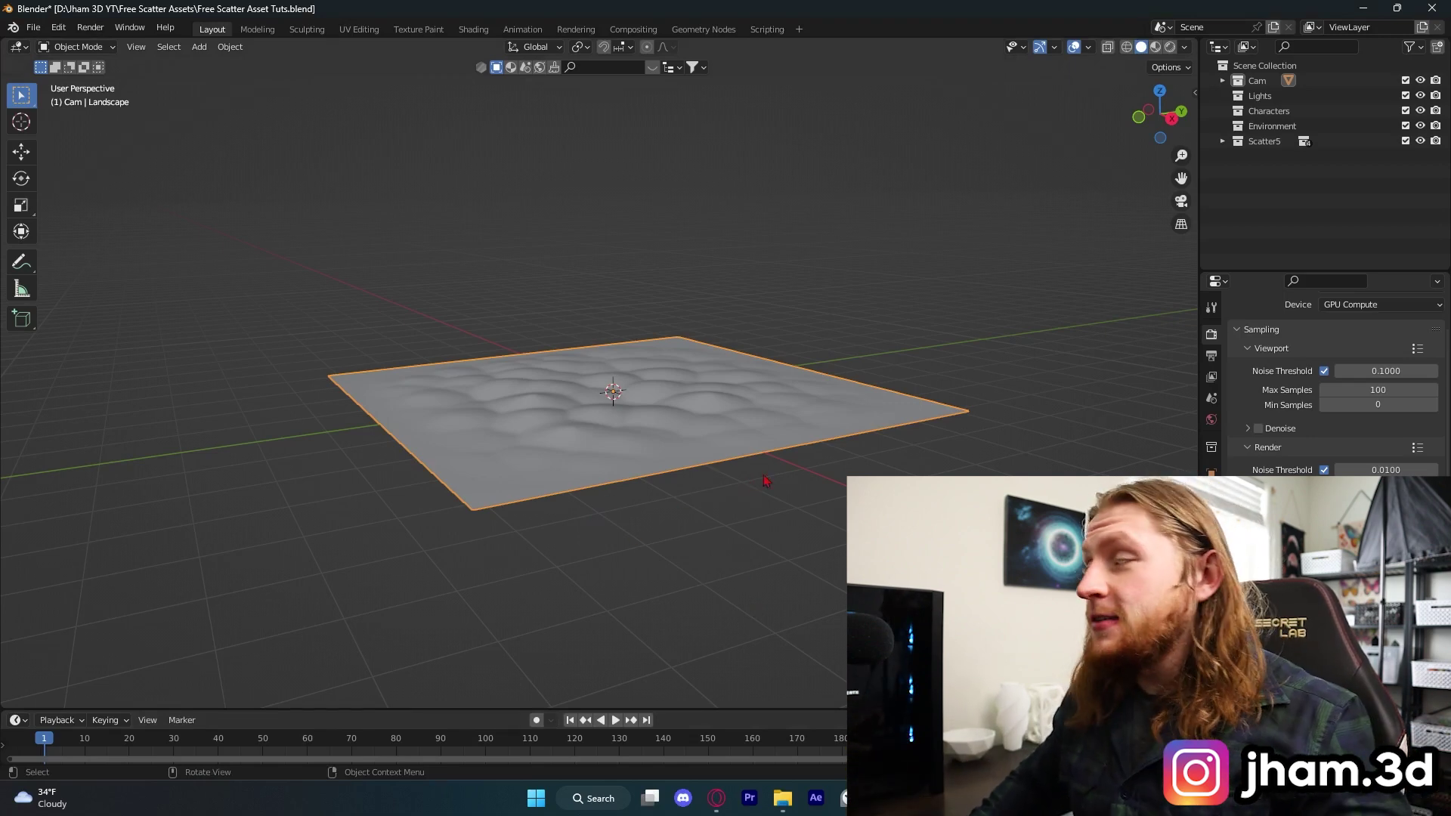
# Step: Browse the Scatter5 biome library, Biomes Online packs and Preferences, then minimize the window
pyautogui.press('n')
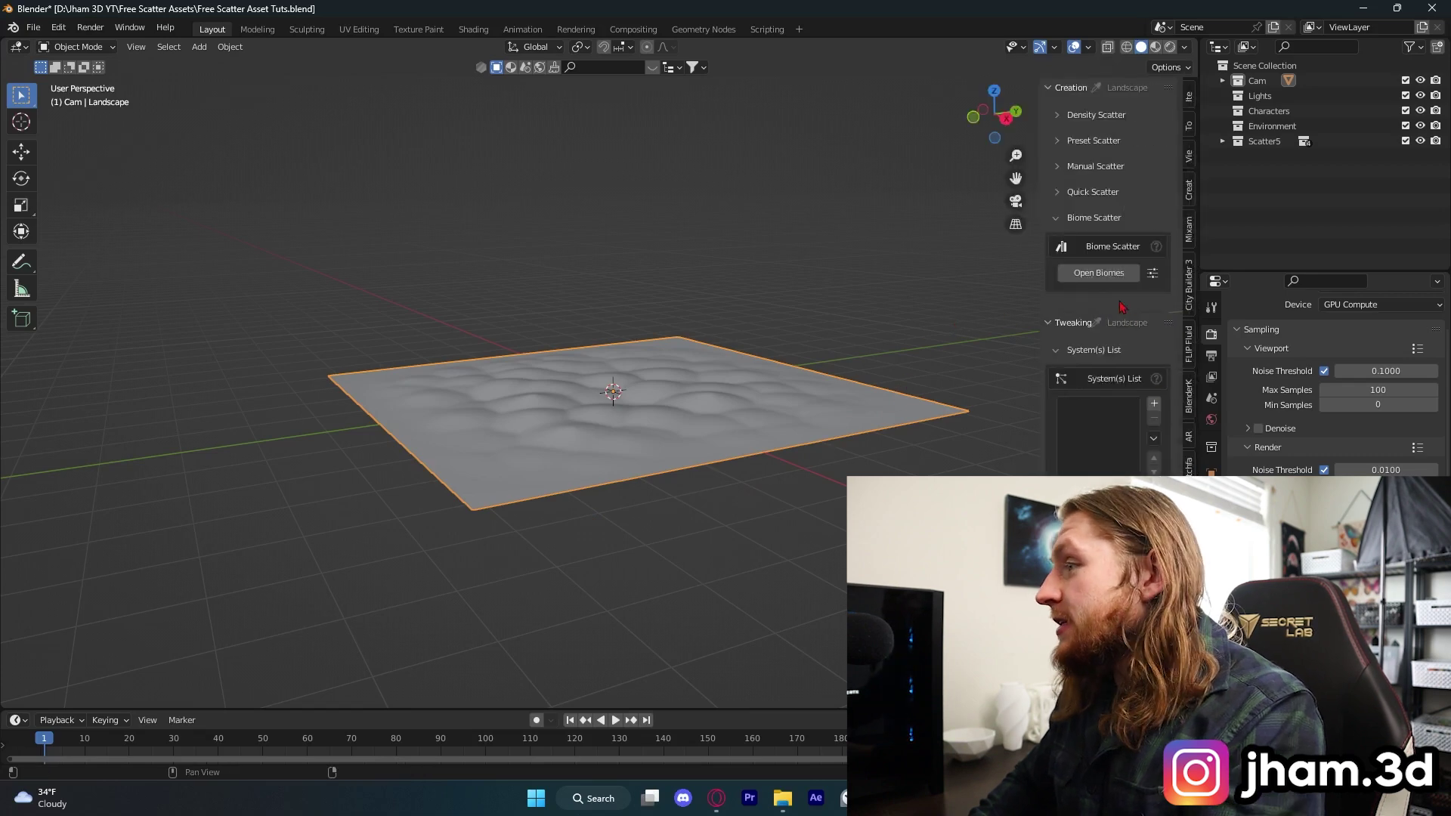
pyautogui.click(1110, 277)
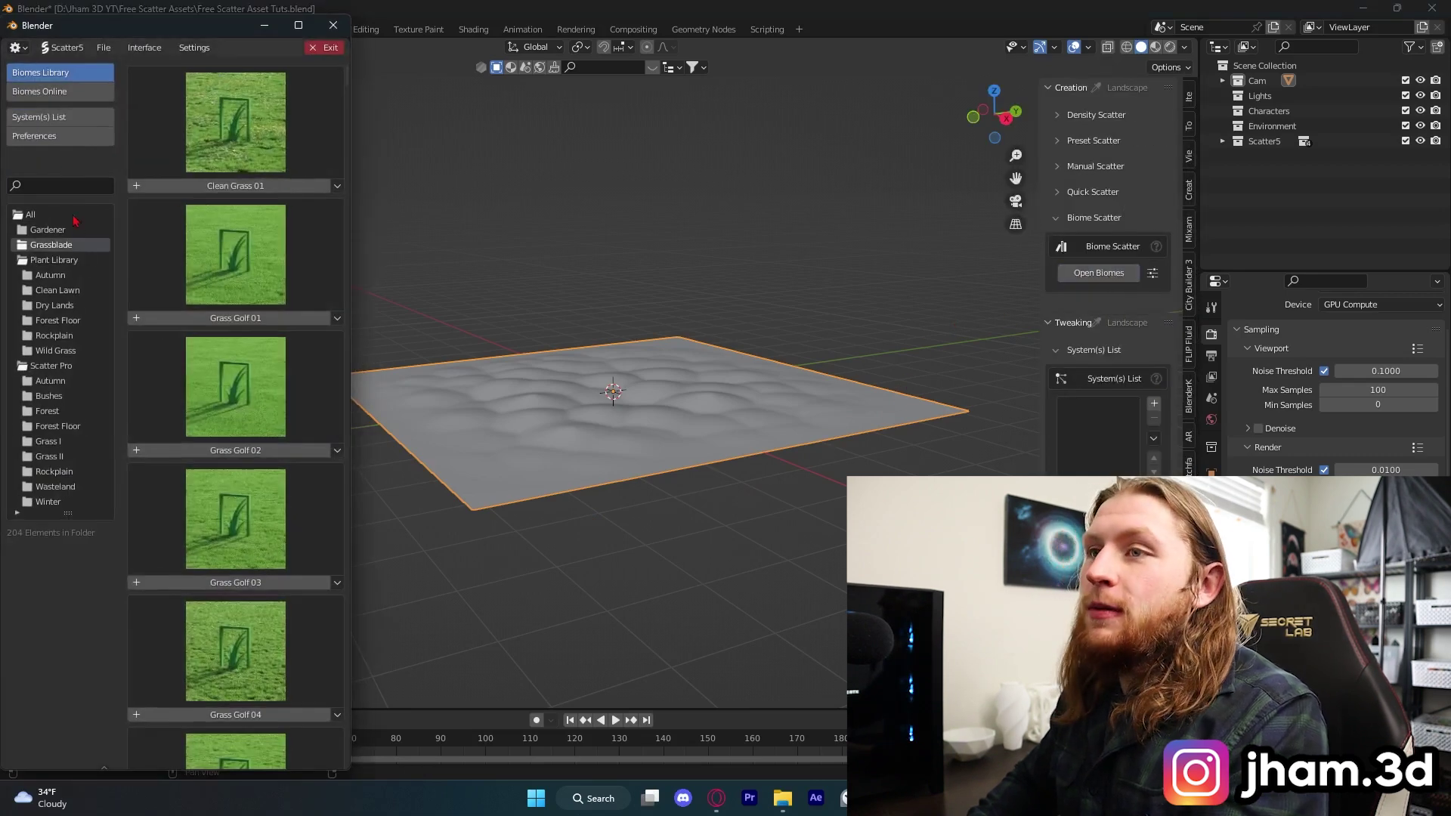
pyautogui.click(78, 93)
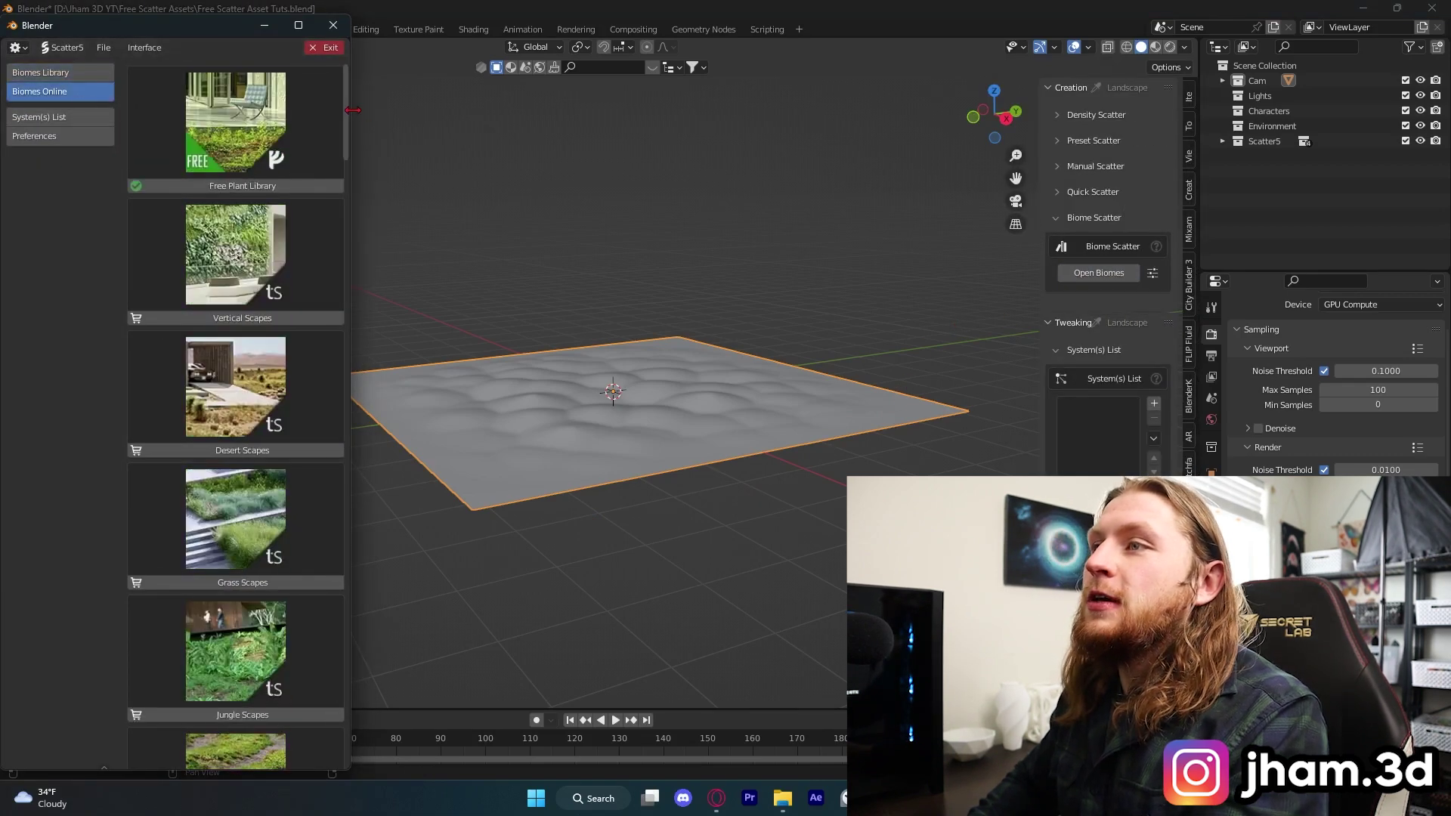
pyautogui.click(59, 136)
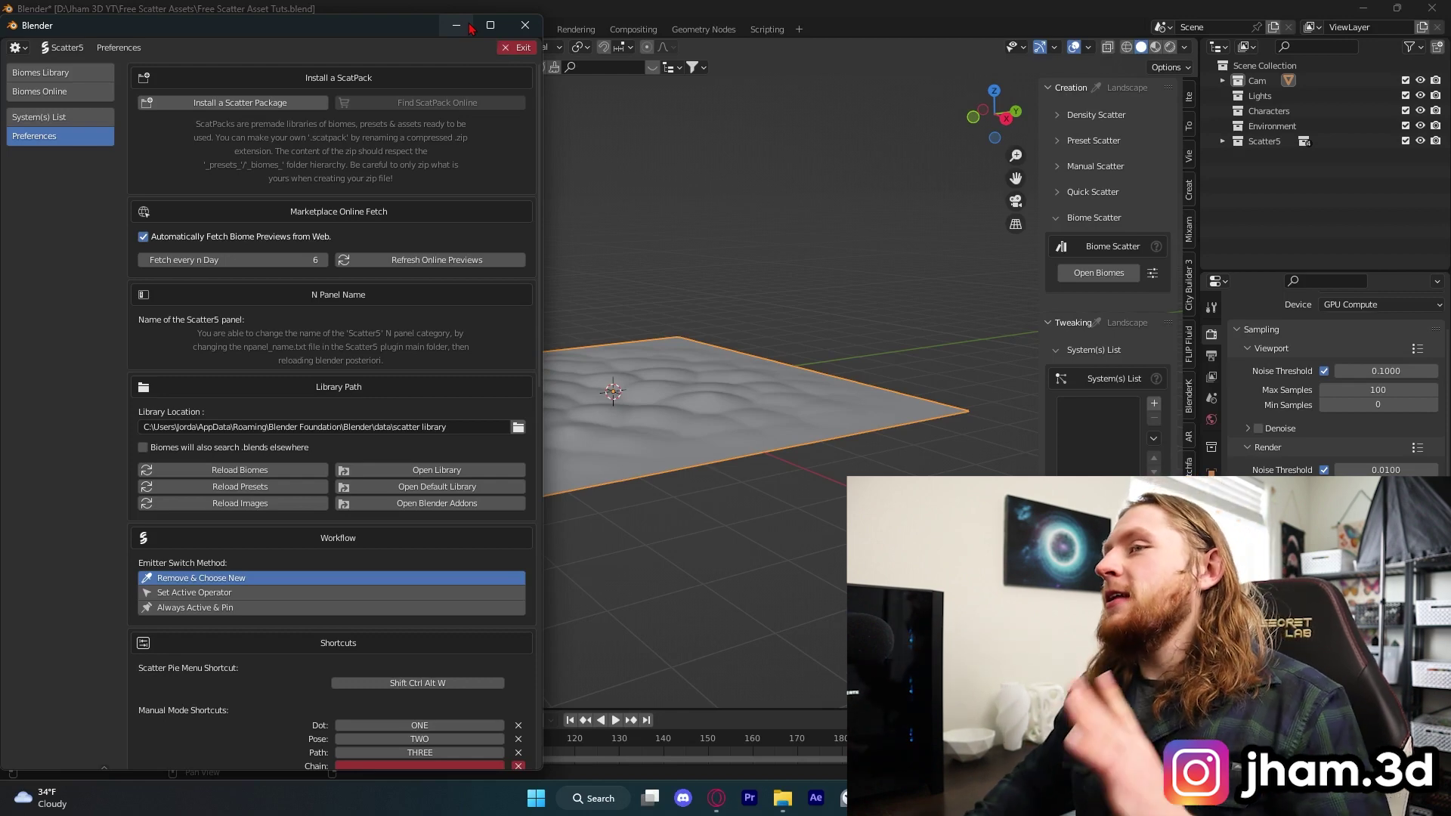
pyautogui.click(470, 29)
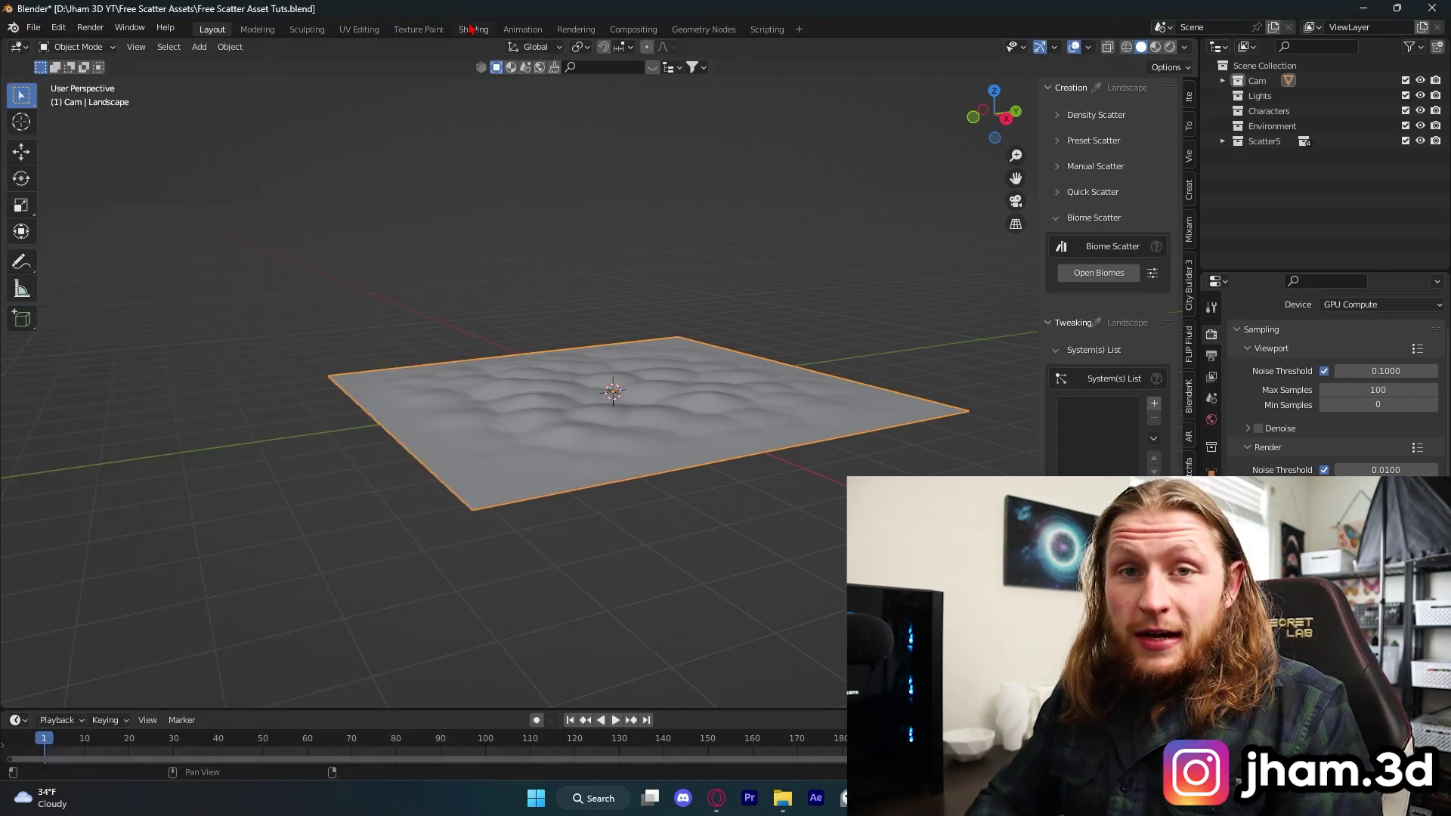
# Step: Check the Scatter asset folder, then inspect the geoscatter_plantlibrary plant rows with a taller shader editor
pyautogui.click(782, 798)
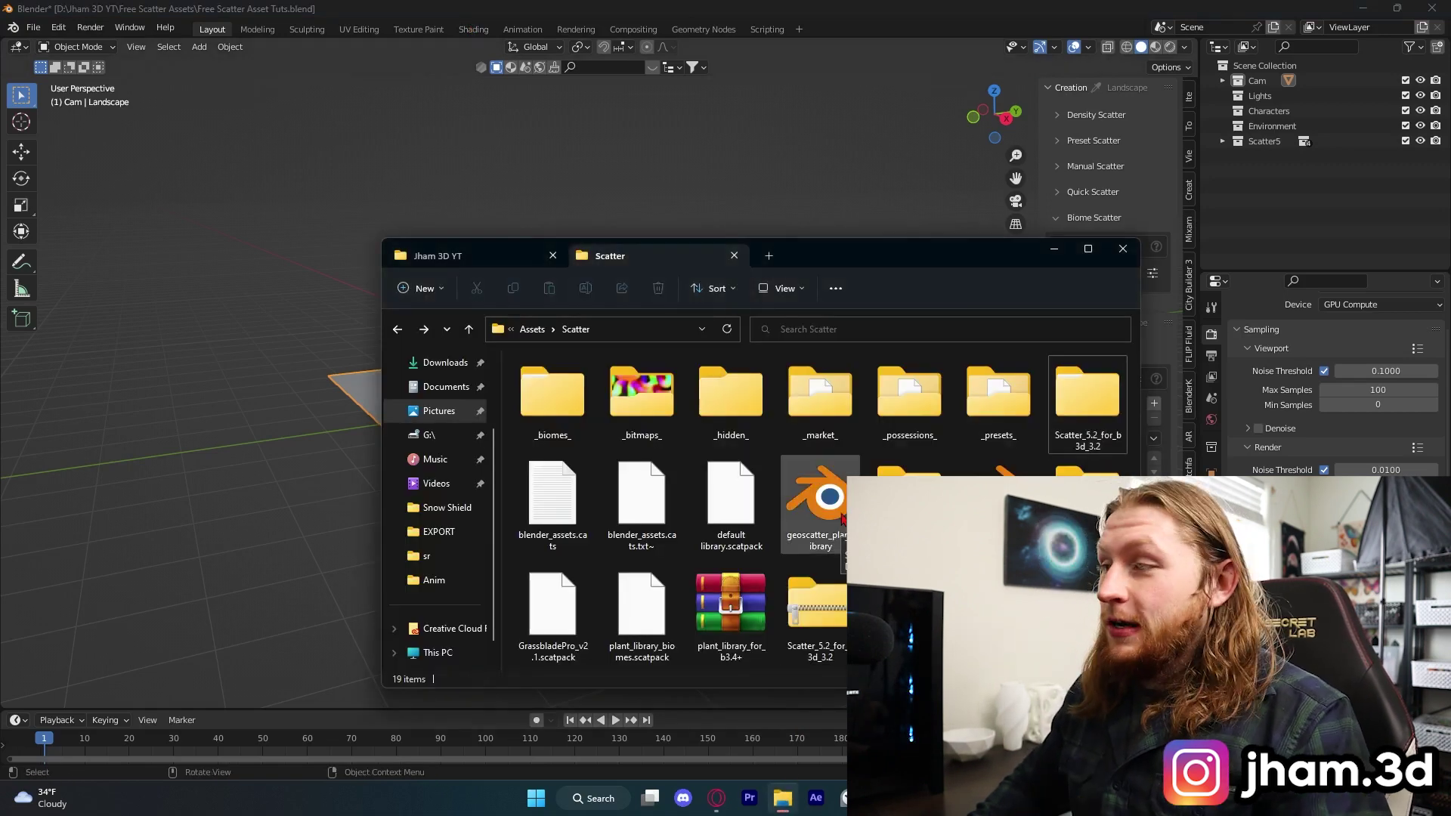
pyautogui.click(882, 798)
pyautogui.click(869, 722)
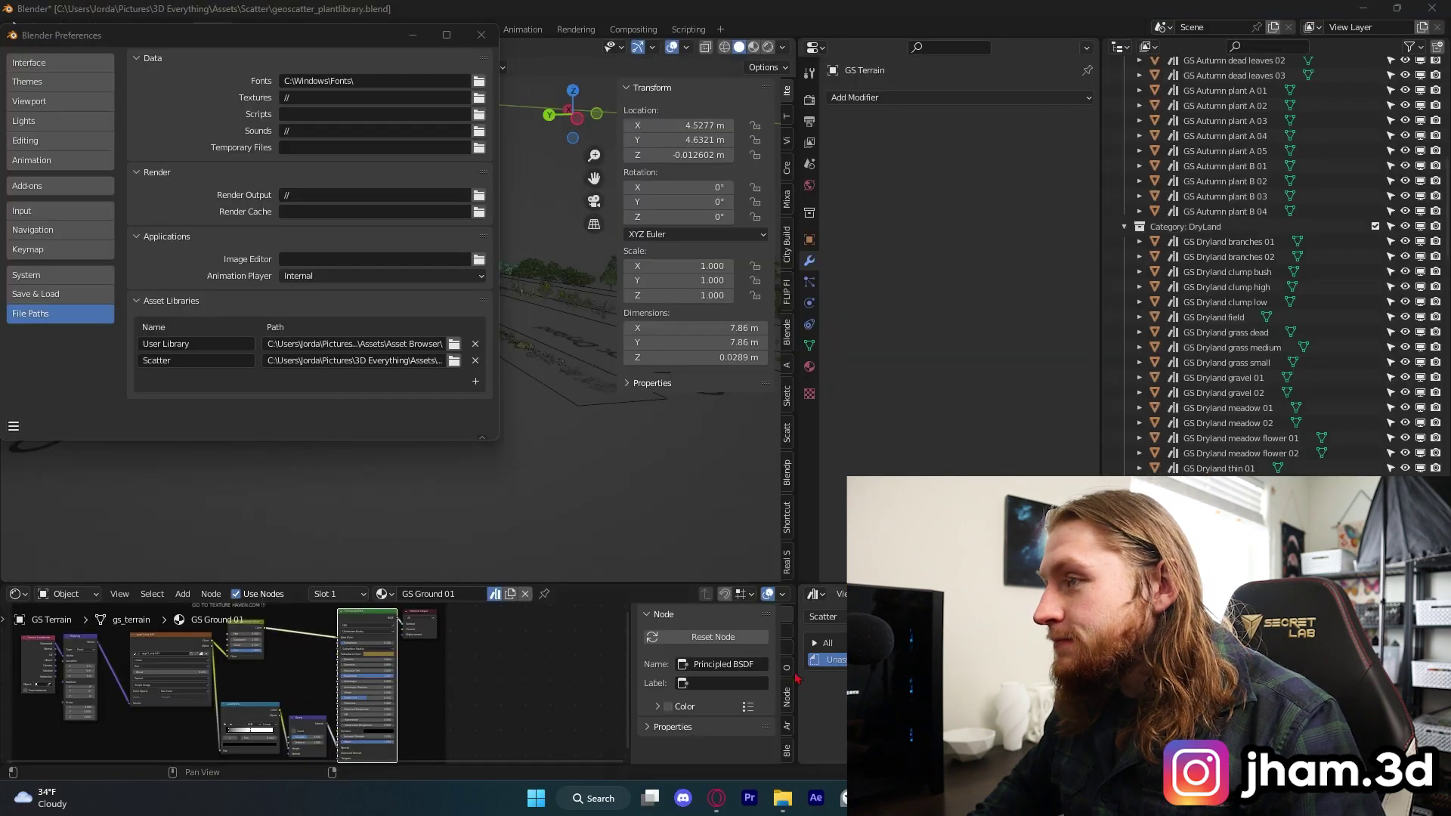
pyautogui.moveTo(514, 349); pyautogui.dragTo(732, 576, button='middle')
pyautogui.press('n')
pyautogui.moveTo(727, 582); pyautogui.dragTo(712, 524)
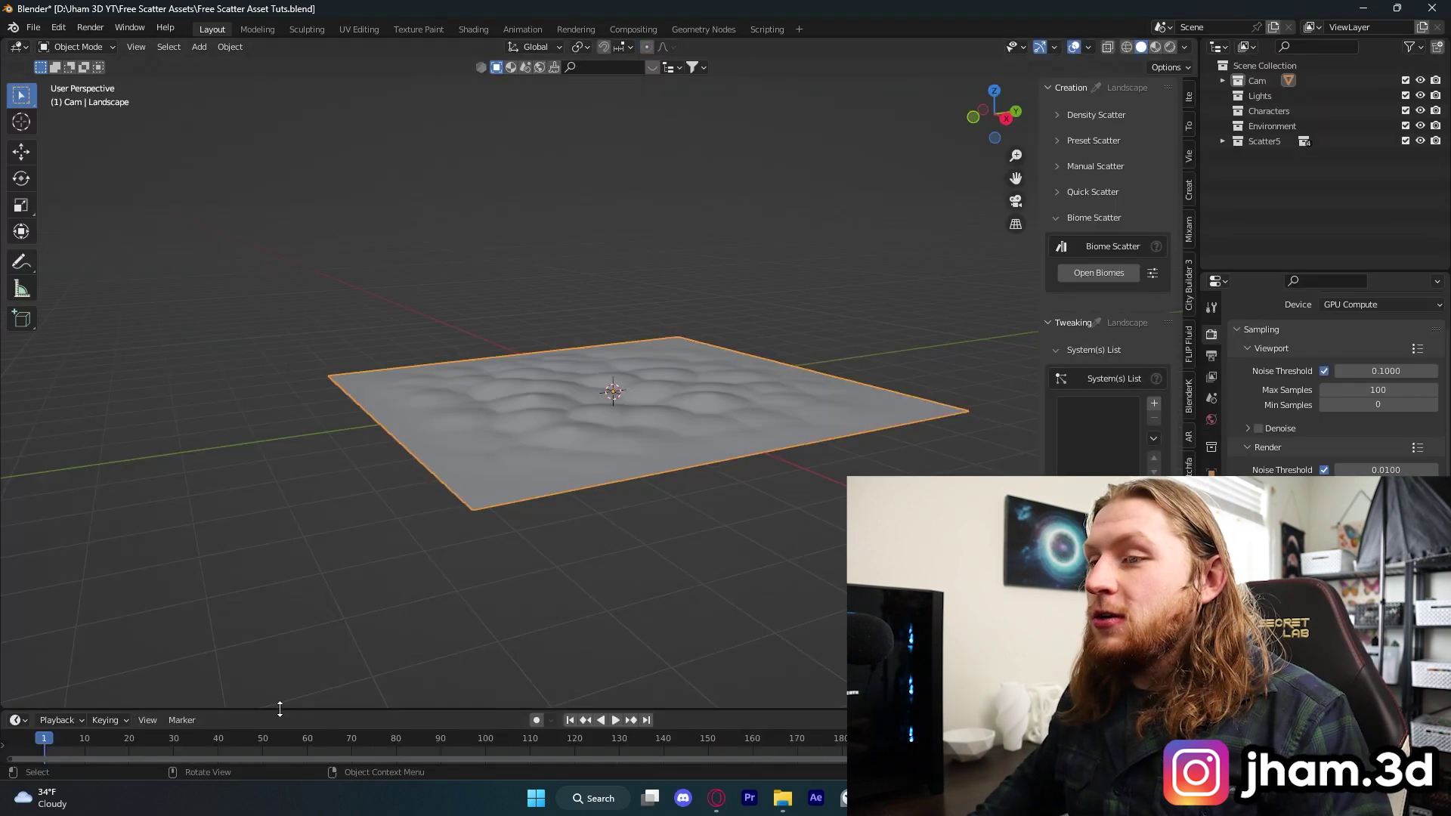
# Step: Enlarge the bottom timeline and turn it into an Asset Browser showing the Scatter library
pyautogui.moveTo(280, 709); pyautogui.dragTo(201, 591)
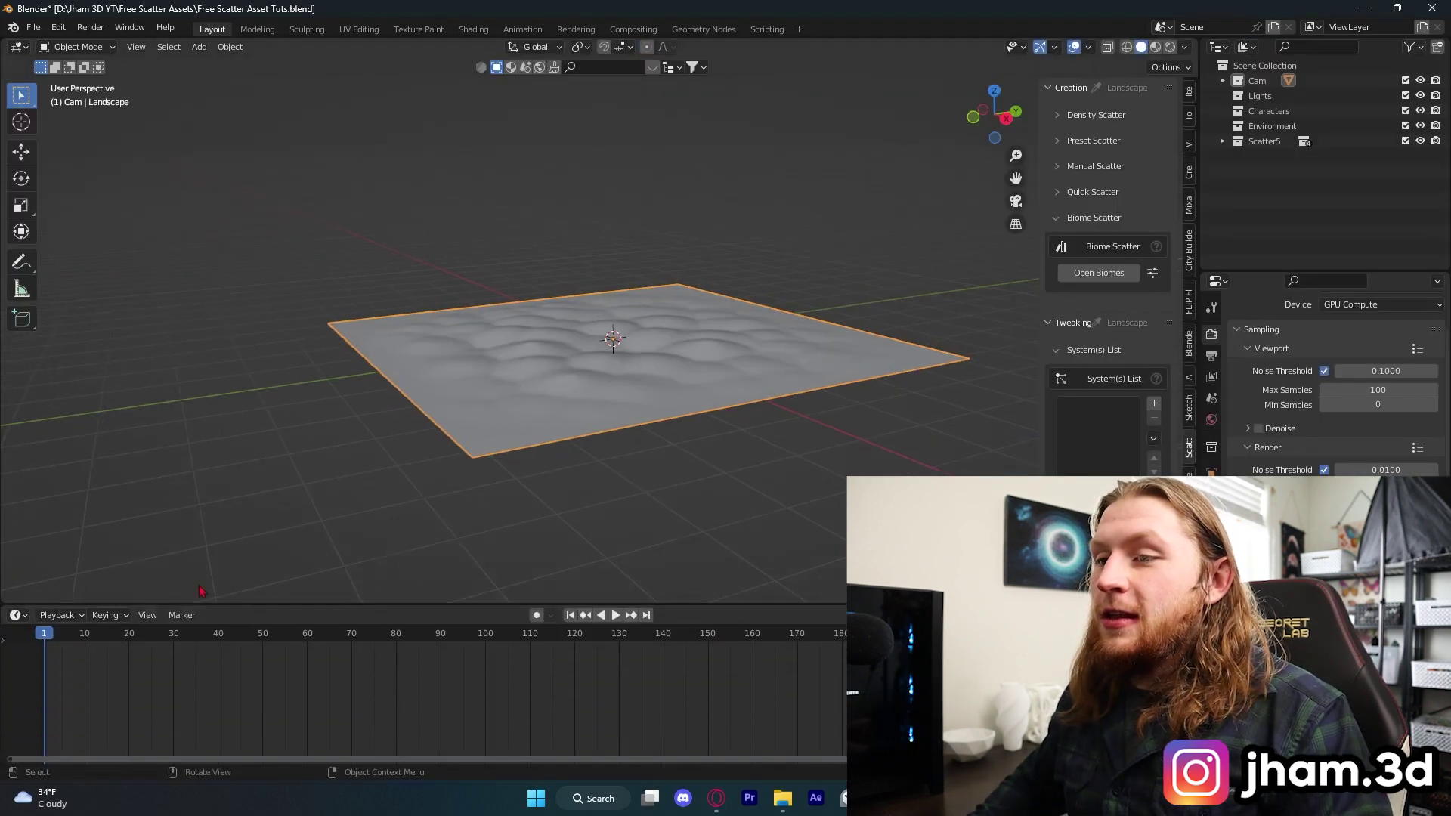
pyautogui.click(16, 616)
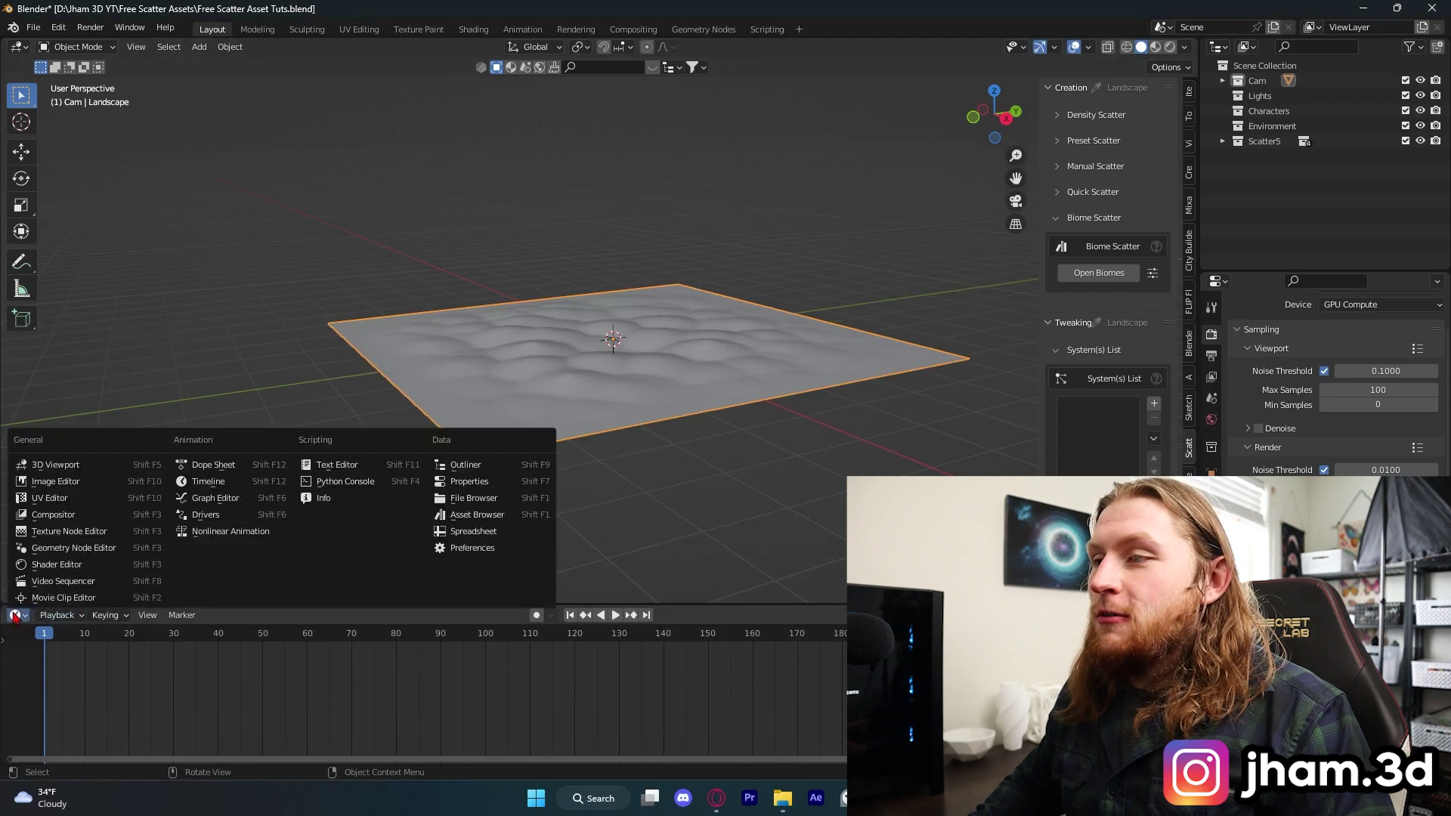
pyautogui.click(472, 514)
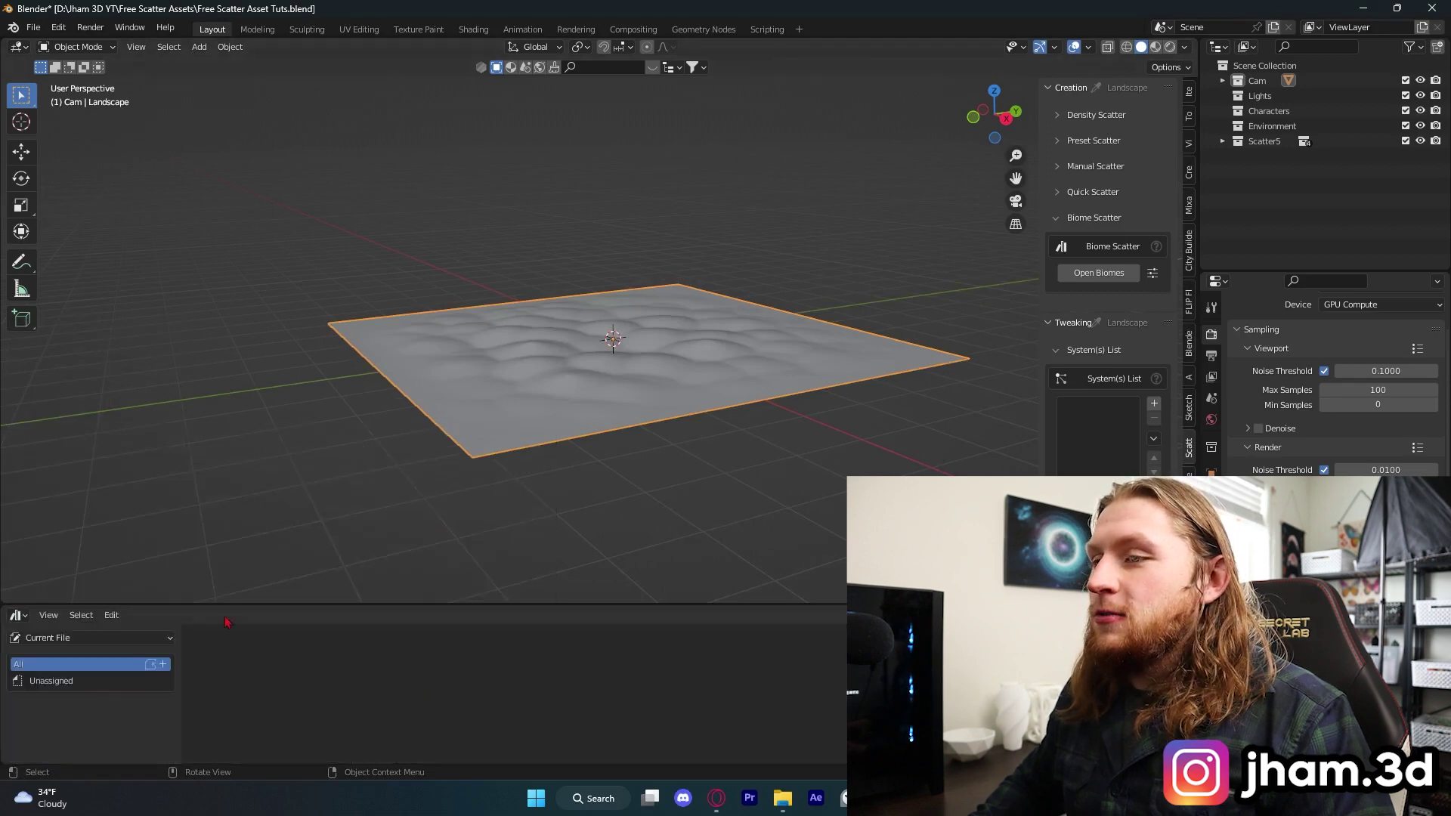
pyautogui.click(81, 638)
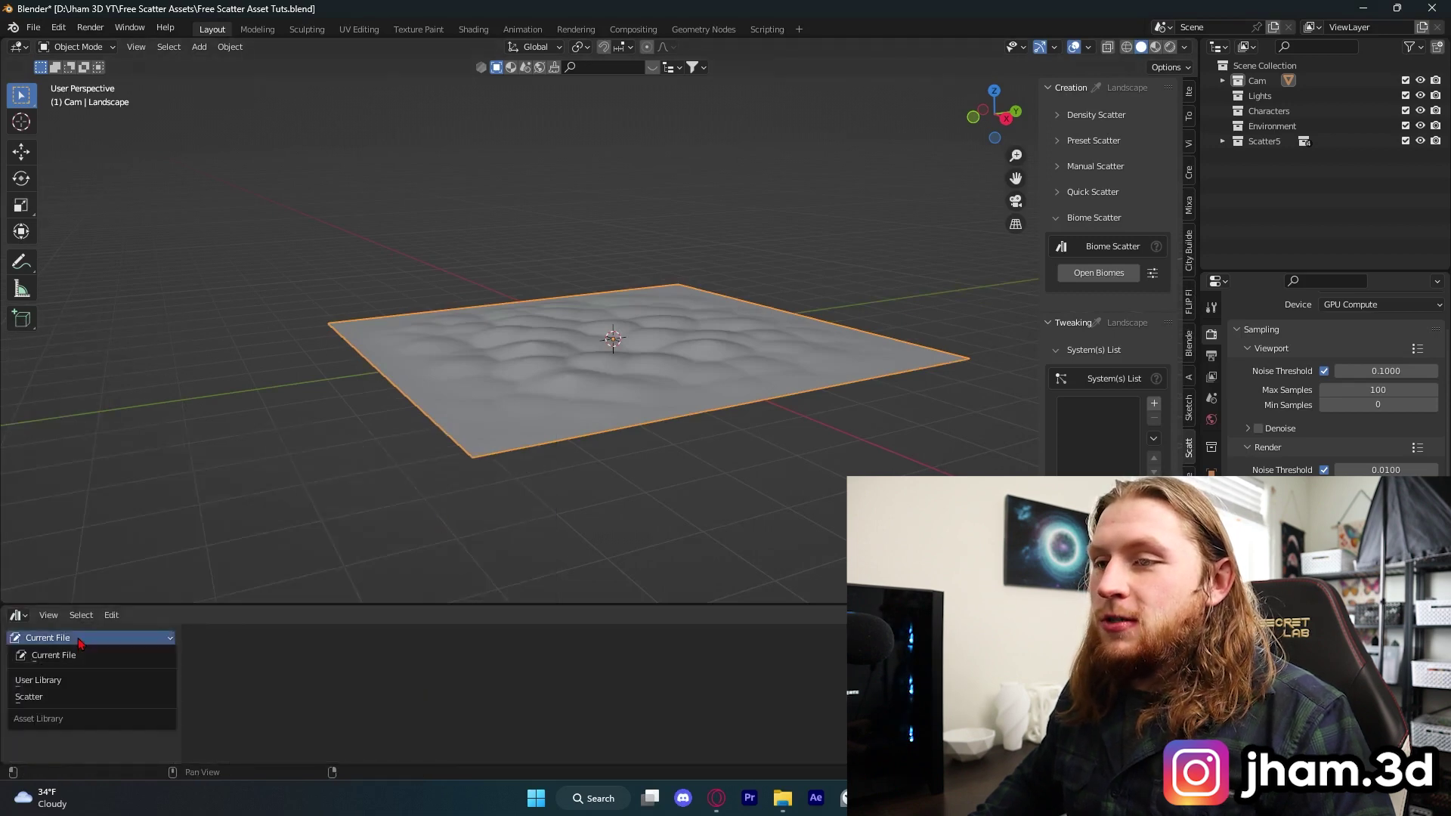
pyautogui.click(76, 697)
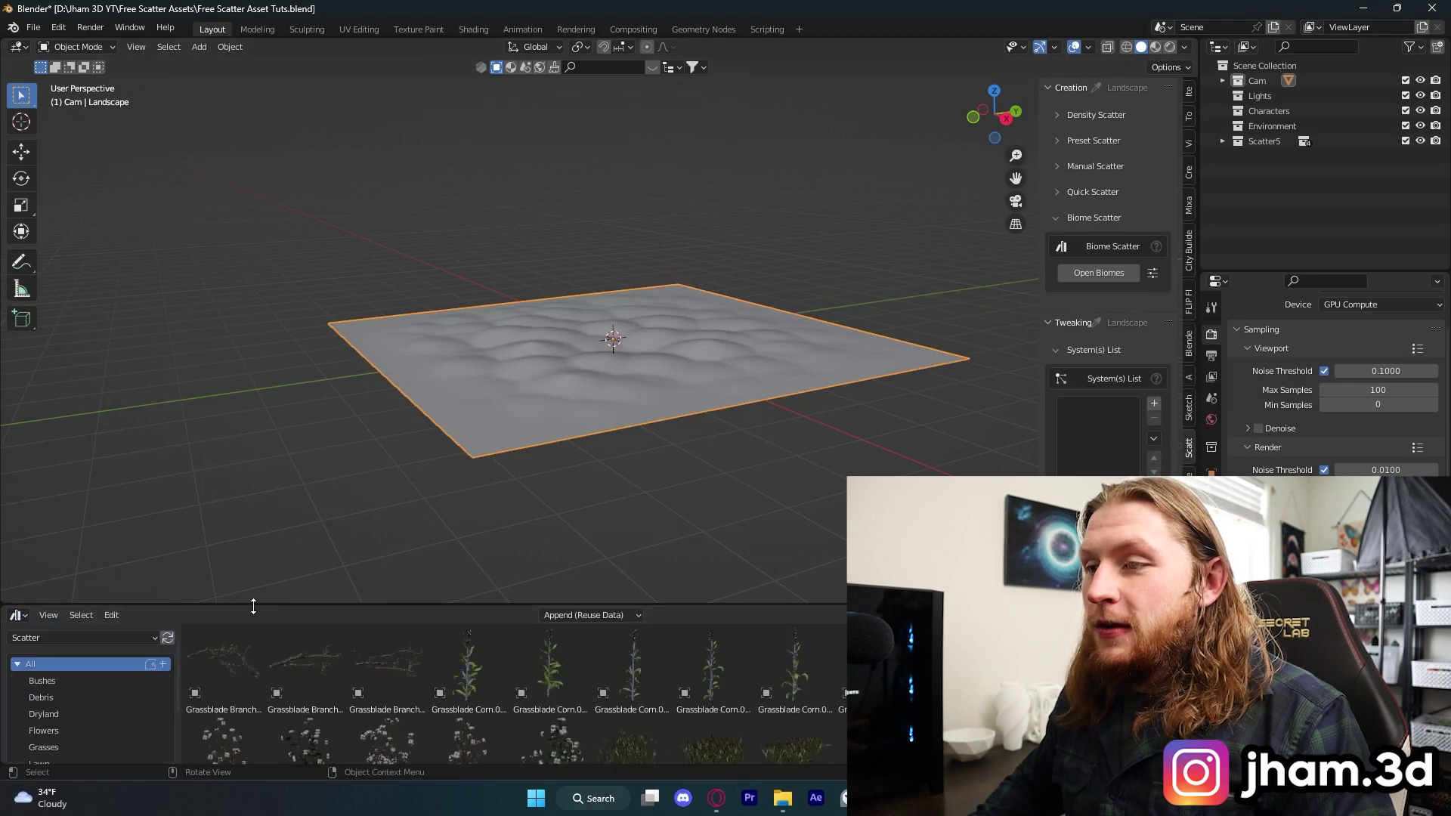
pyautogui.moveTo(257, 609); pyautogui.dragTo(252, 538)
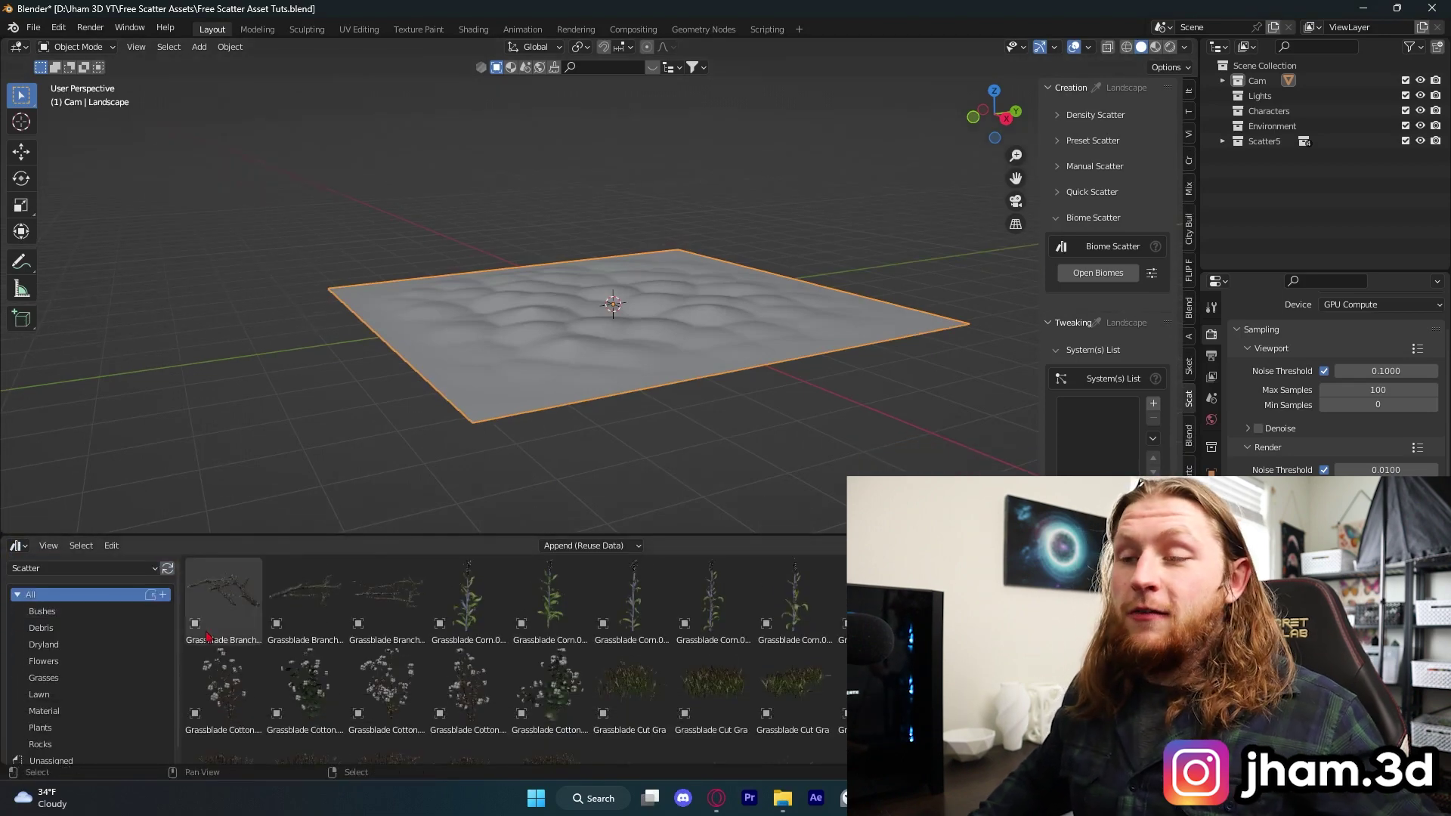
pyautogui.scroll(-1, 141, 665)
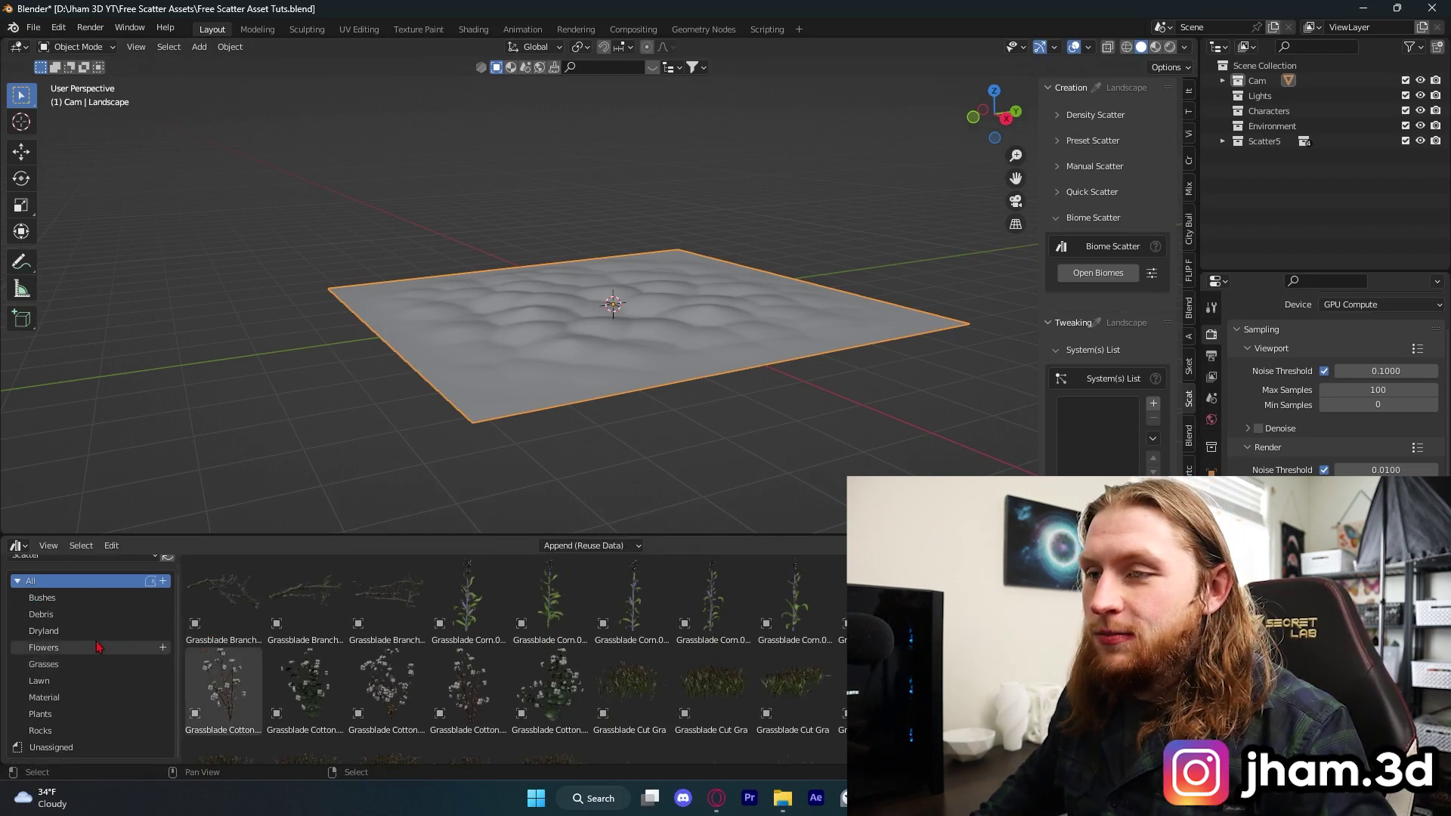
# Step: Browse the Bushes, Dryland, Lawn and Material catalogs, then return to all Scatter assets
pyautogui.click(76, 598)
pyautogui.click(75, 631)
pyautogui.click(76, 680)
pyautogui.click(79, 696)
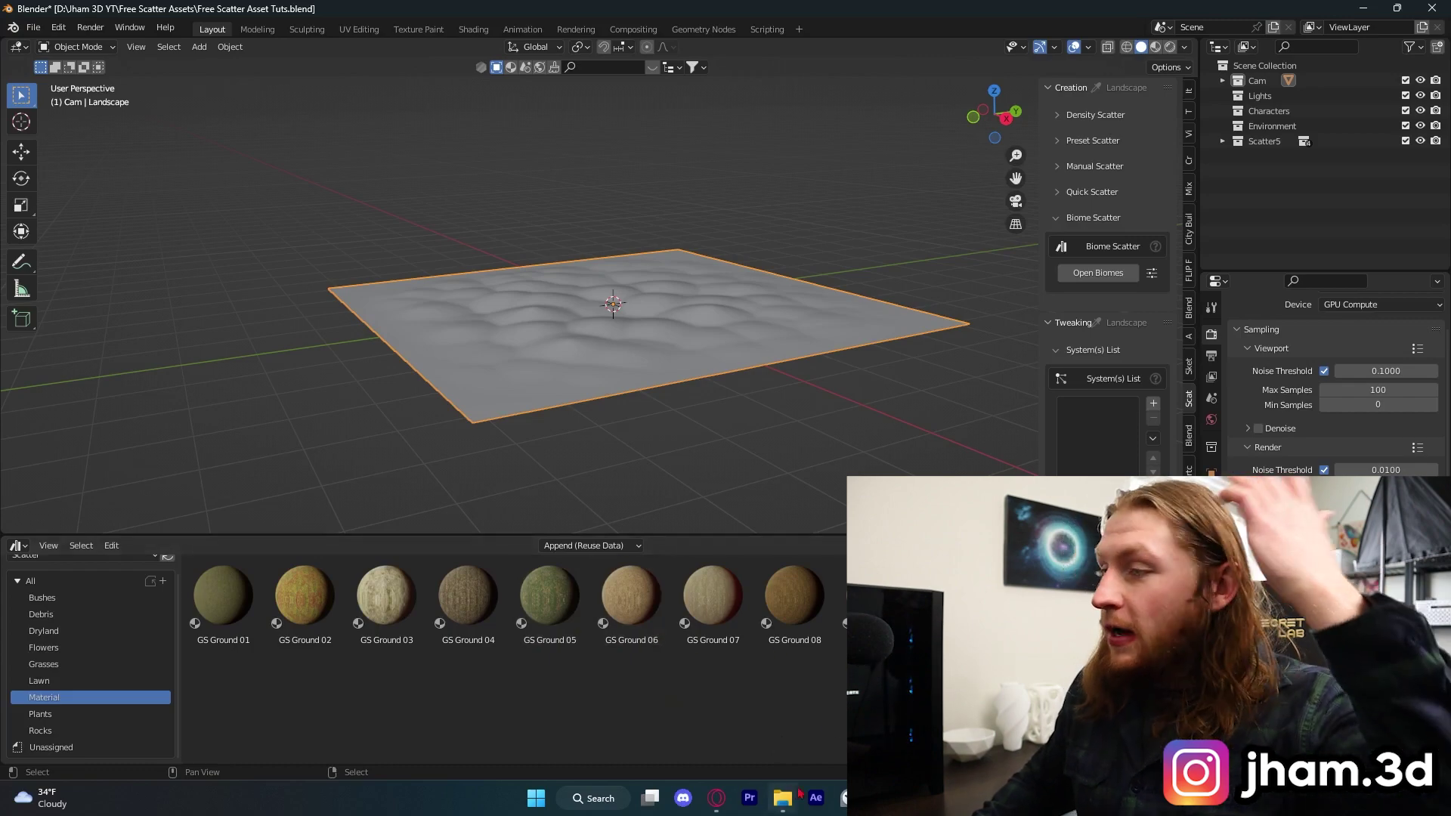
pyautogui.click(83, 568)
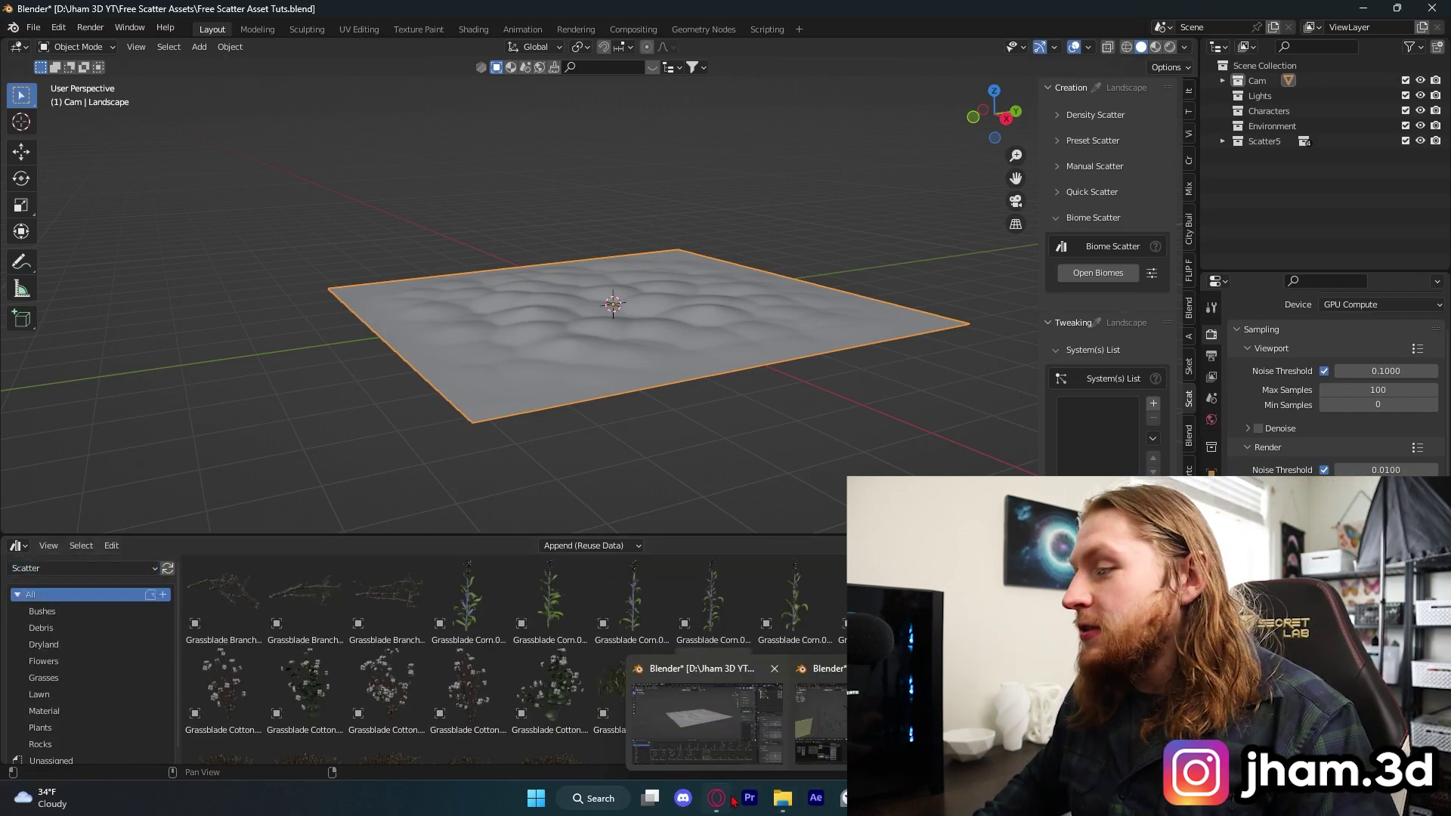
# Step: Switch to the plant library file, maximize the 3D viewport and orbit to a low side view
pyautogui.click(818, 729)
pyautogui.scroll(-2, 664, 319)
pyautogui.moveTo(664, 319); pyautogui.dragTo(712, 205, button='middle')
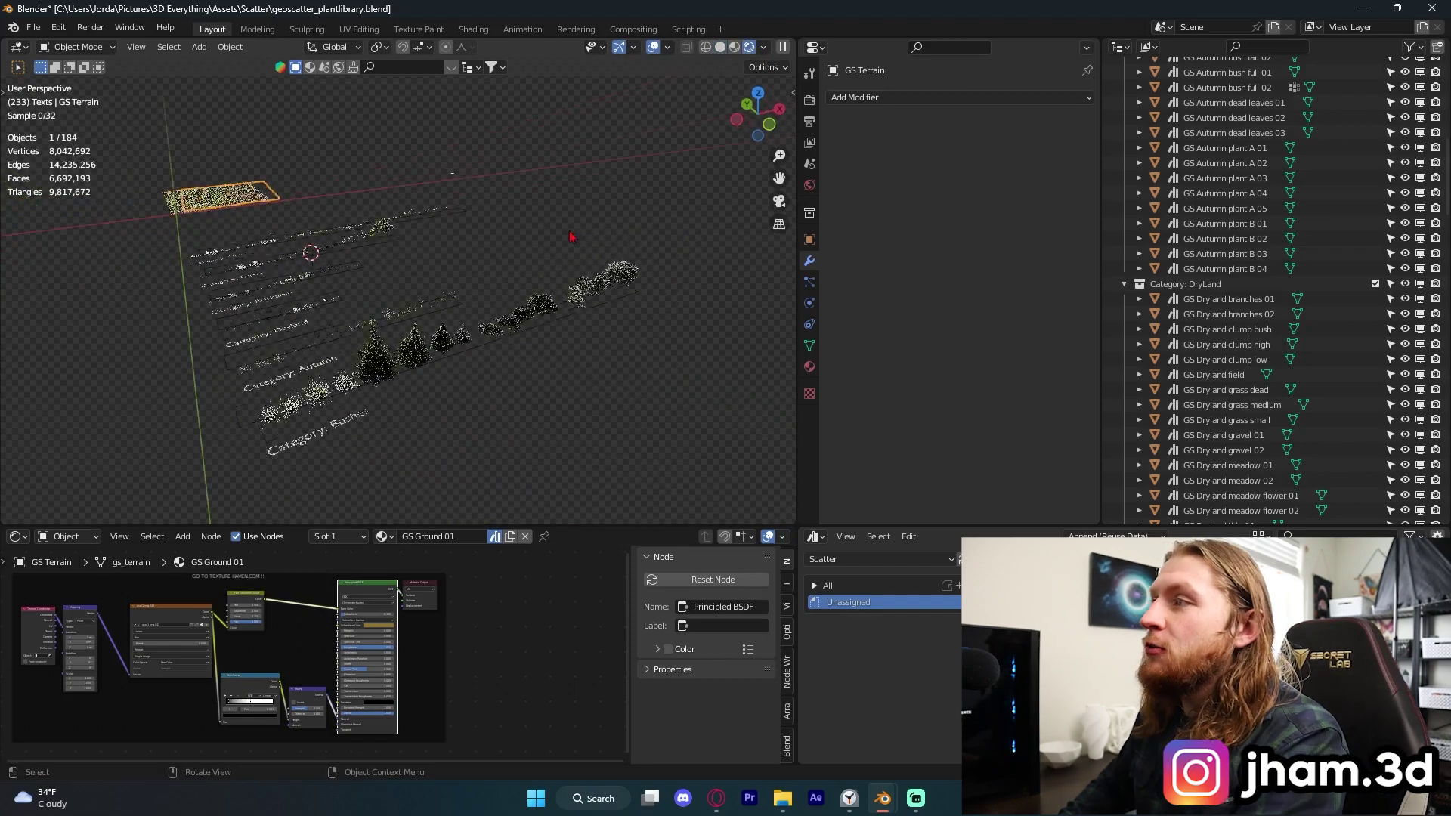
pyautogui.keyDown('ctrl'); pyautogui.moveTo(572, 237); pyautogui.dragTo(552, 380, button='middle'); pyautogui.keyUp('ctrl')
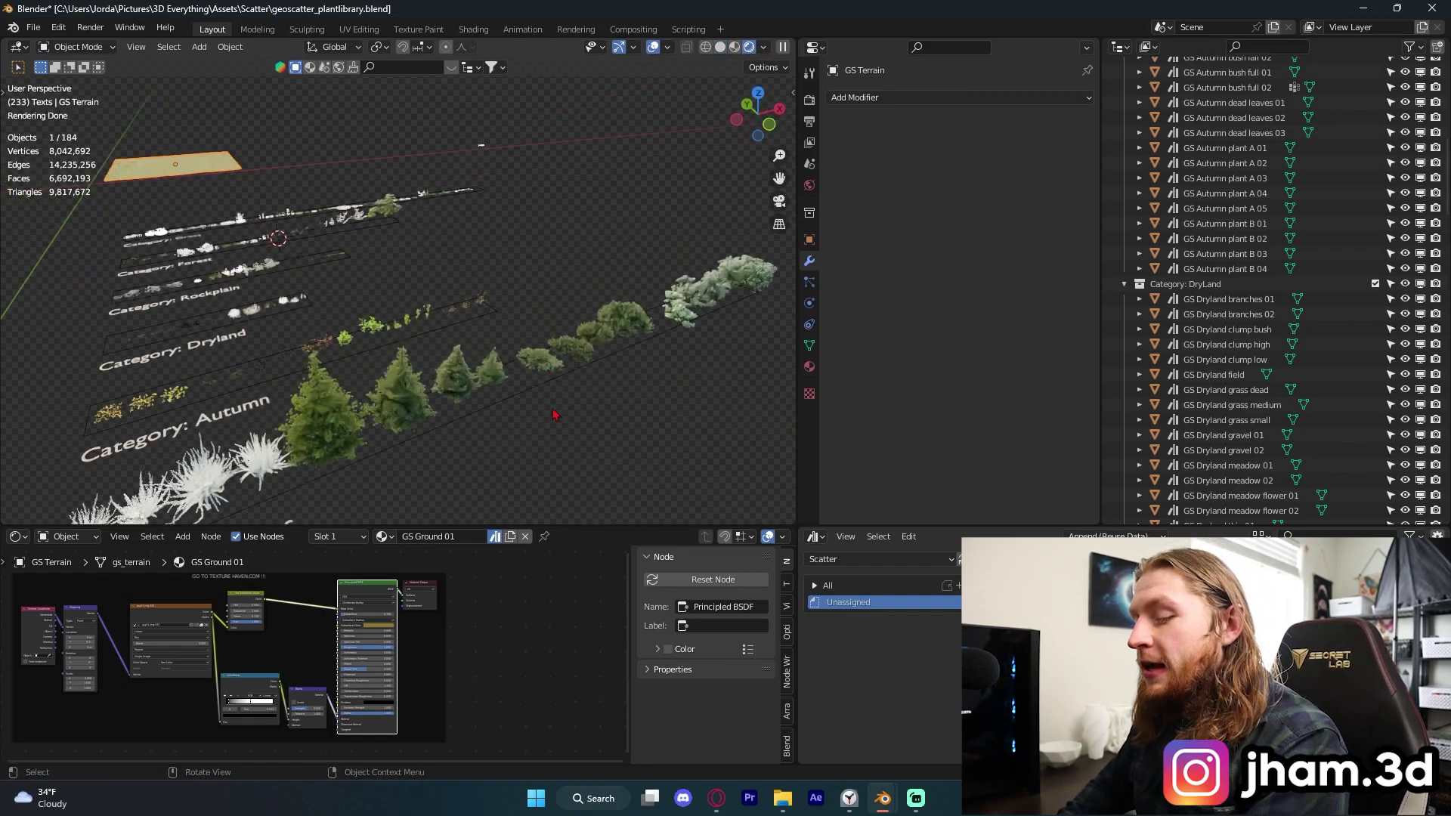
pyautogui.hotkey('ctrl', 'space')
pyautogui.moveTo(506, 314); pyautogui.dragTo(712, 435, button='middle')
pyautogui.scroll(8, 712, 436)
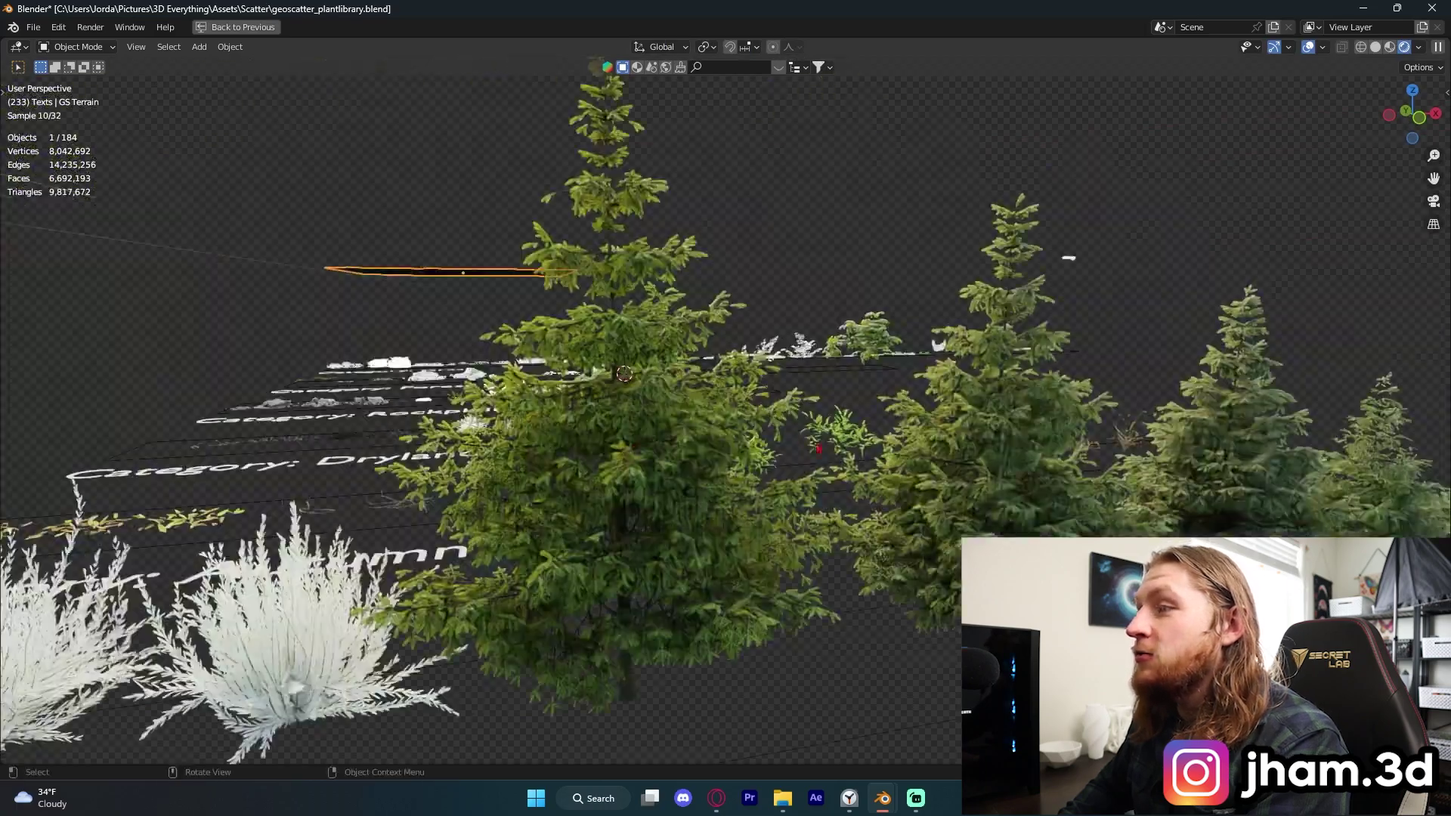
# Step: Select the small conifers, including GS Conifer small A 3 and A 1, then box-select three bushes
pyautogui.click(767, 465)
pyautogui.scroll(-4, 892, 469)
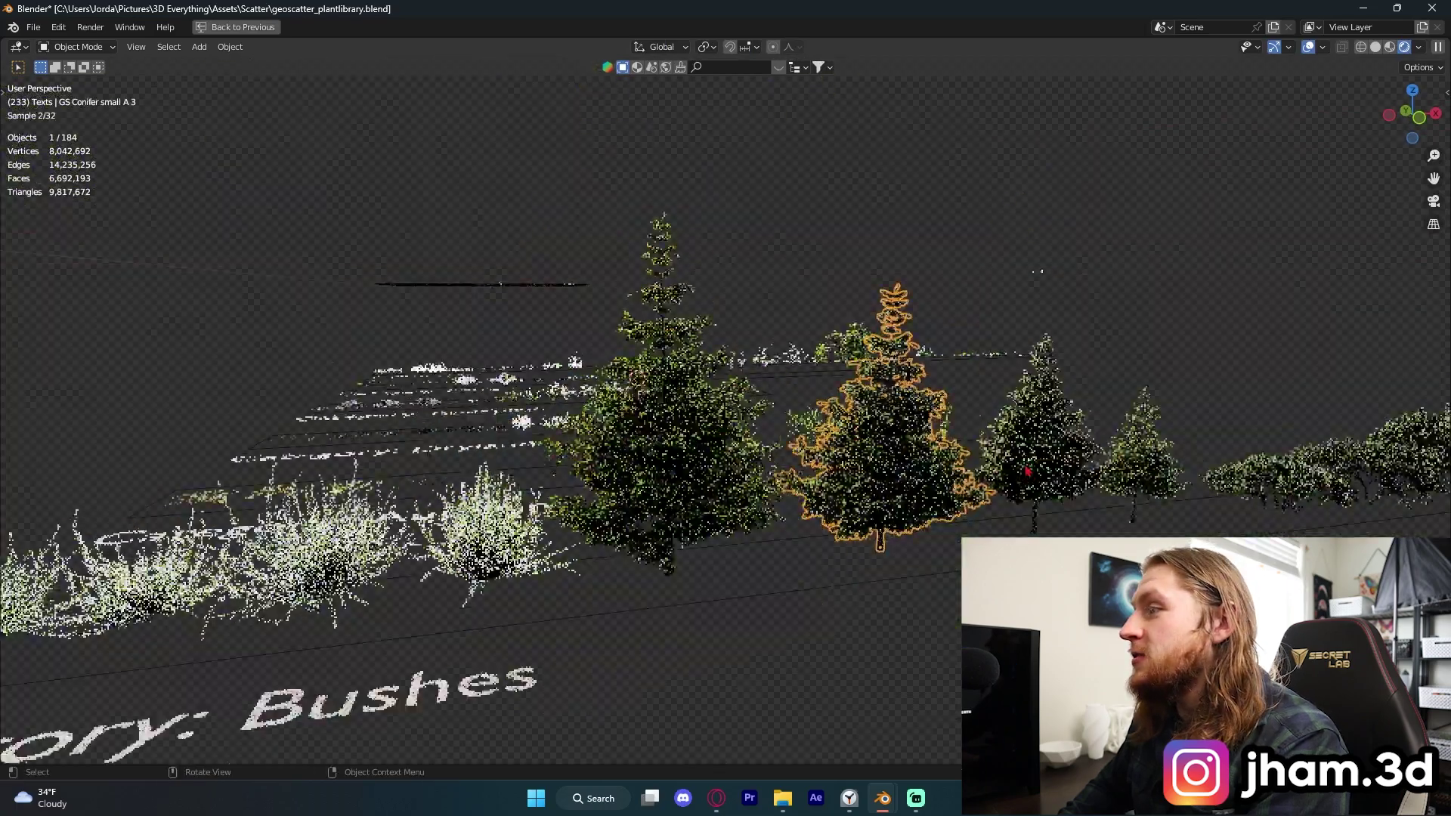
pyautogui.click(935, 462)
pyautogui.click(1051, 475)
pyautogui.moveTo(1050, 476); pyautogui.dragTo(904, 519, button='middle')
pyautogui.moveTo(544, 438); pyautogui.dragTo(938, 533)
pyautogui.keyDown('shift'); pyautogui.moveTo(1056, 534); pyautogui.dragTo(942, 521, button='middle'); pyautogui.keyUp('shift')
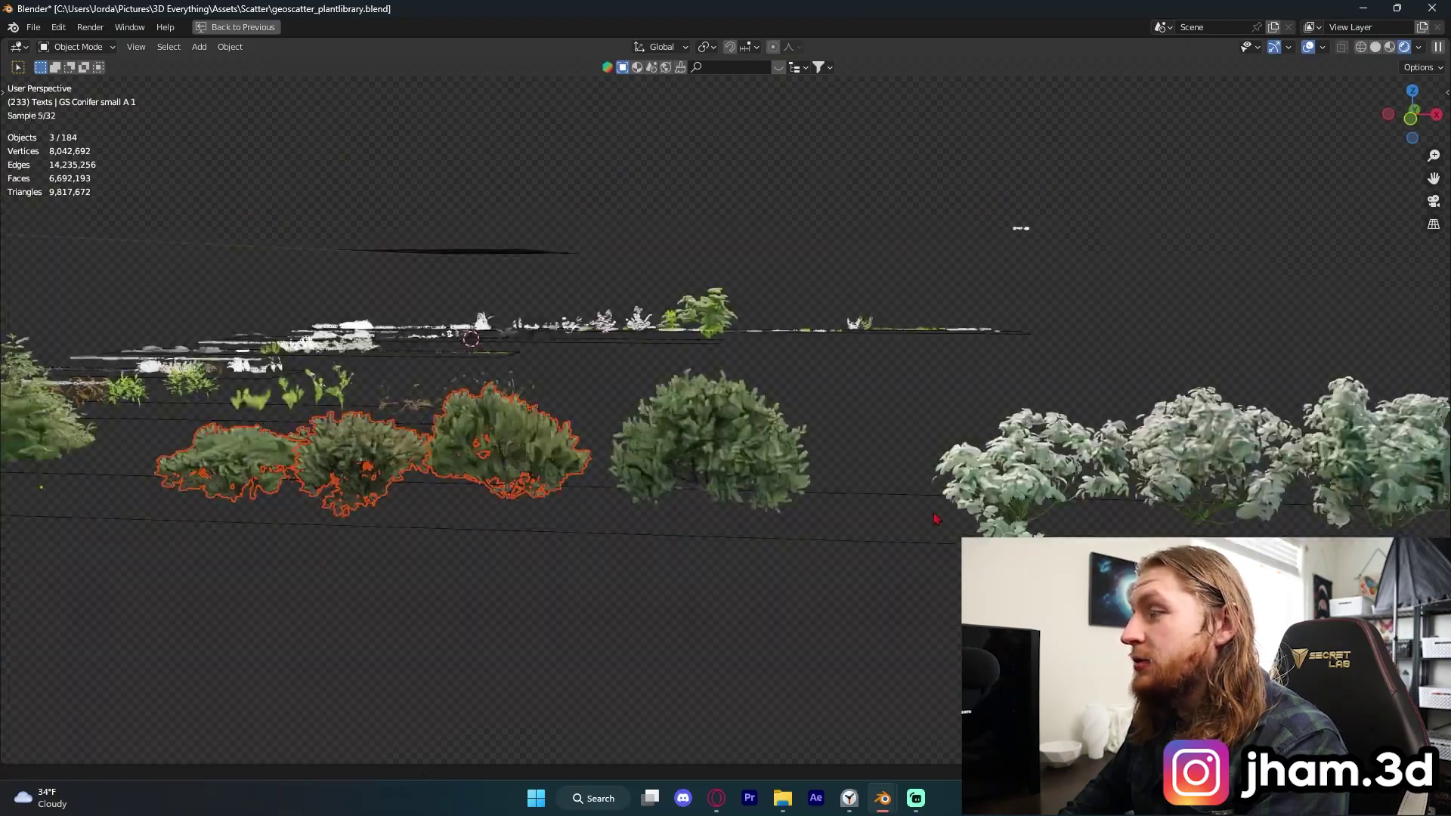
# Step: Select the fourth bush and zoom out to survey all the category rows
pyautogui.click(678, 482)
pyautogui.scroll(-2, 786, 492)
pyautogui.keyDown('shift'); pyautogui.moveTo(819, 496); pyautogui.dragTo(738, 479, button='middle'); pyautogui.keyUp('shift')
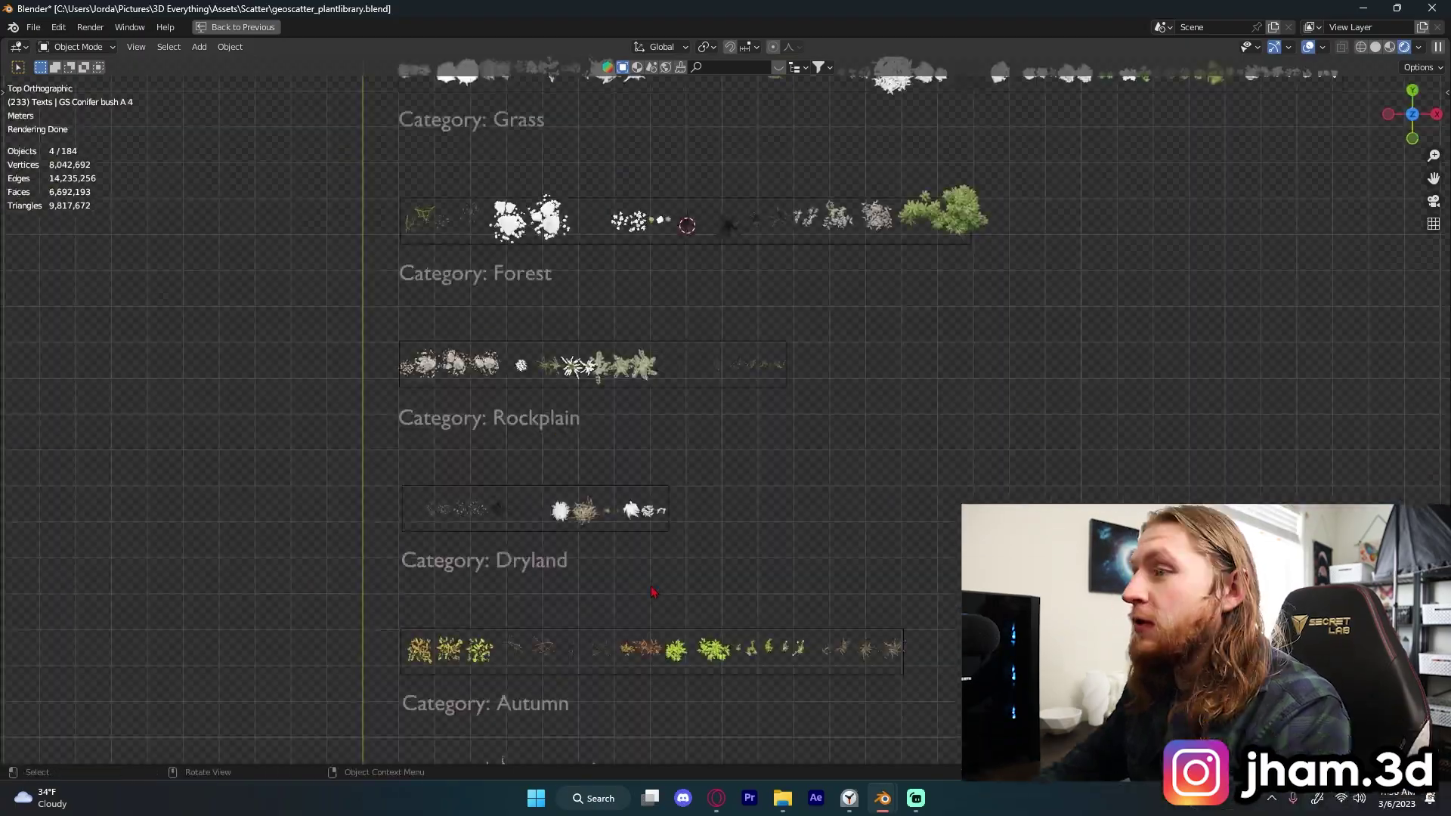
pyautogui.scroll(-4, 654, 591)
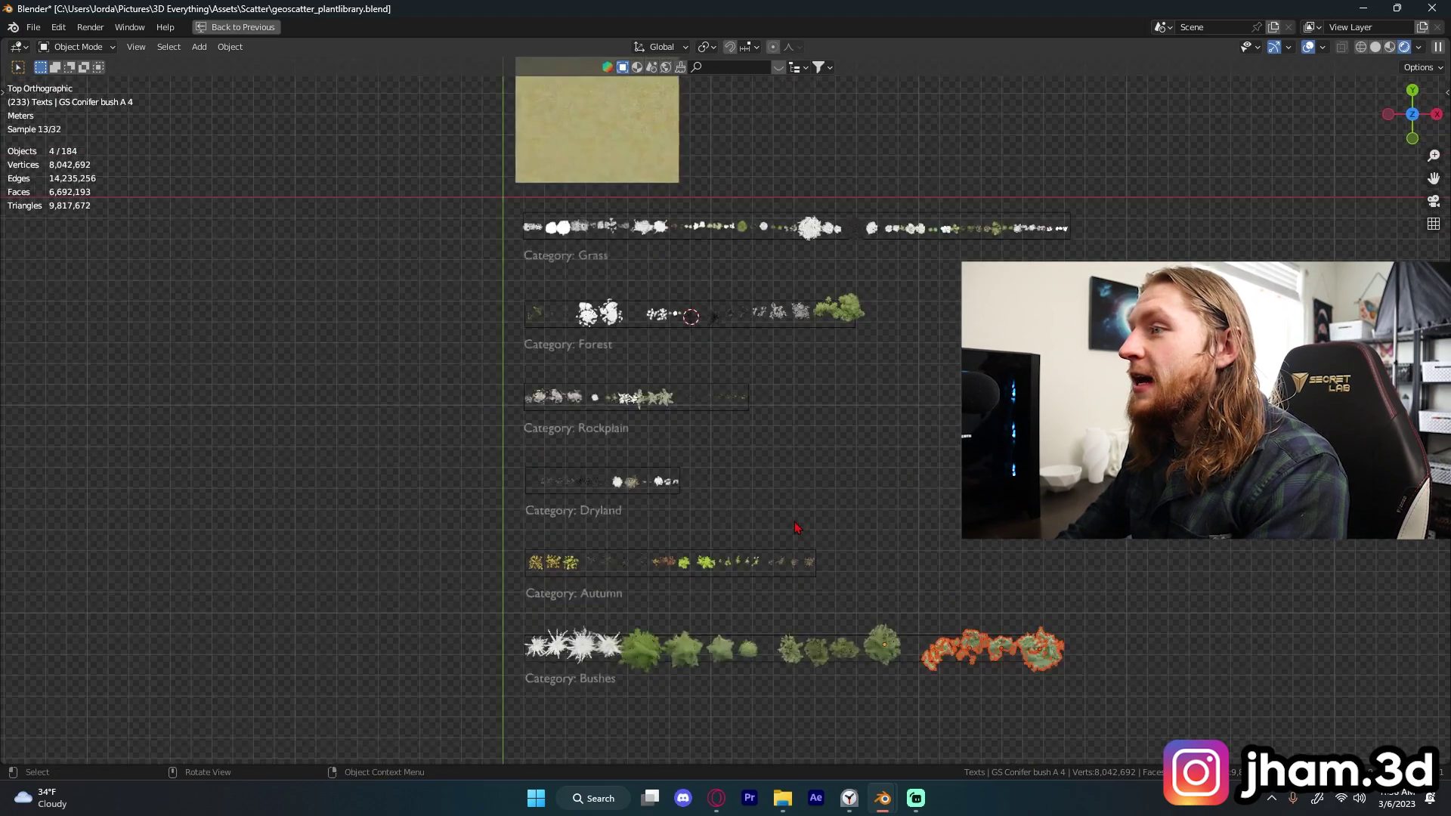
pyautogui.scroll(1, 707, 616)
# Step: Select GS Conifer small A 3 and orbit into a perspective view of the rows
pyautogui.click(627, 657)
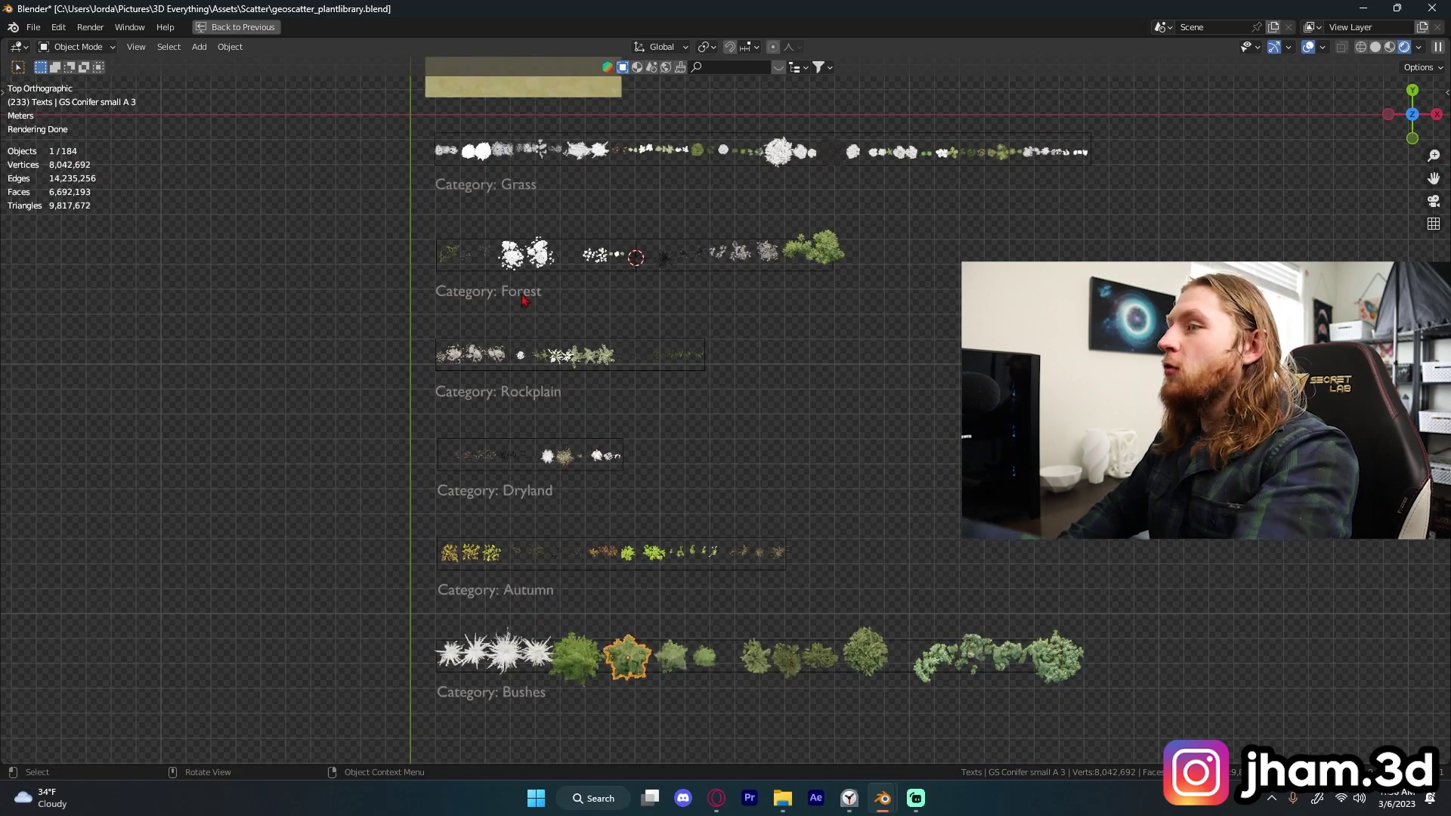
pyautogui.keyDown('shift'); pyautogui.moveTo(749, 274); pyautogui.dragTo(847, 335, button='middle'); pyautogui.keyUp('shift')
pyautogui.keyDown('shift'); pyautogui.moveTo(715, 374); pyautogui.dragTo(701, 446, button='middle'); pyautogui.keyUp('shift')
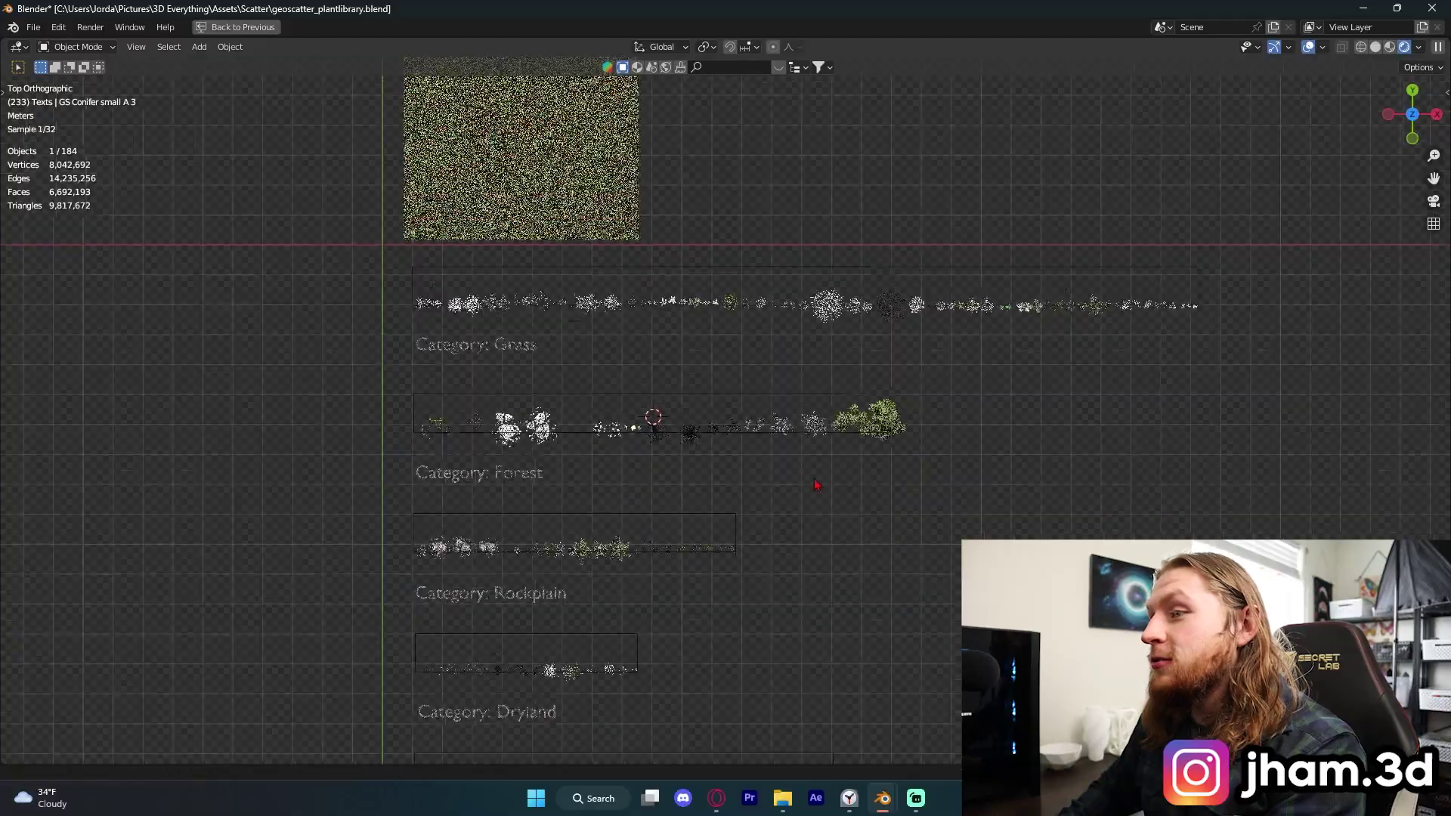
pyautogui.moveTo(816, 485); pyautogui.dragTo(918, 403, button='middle')
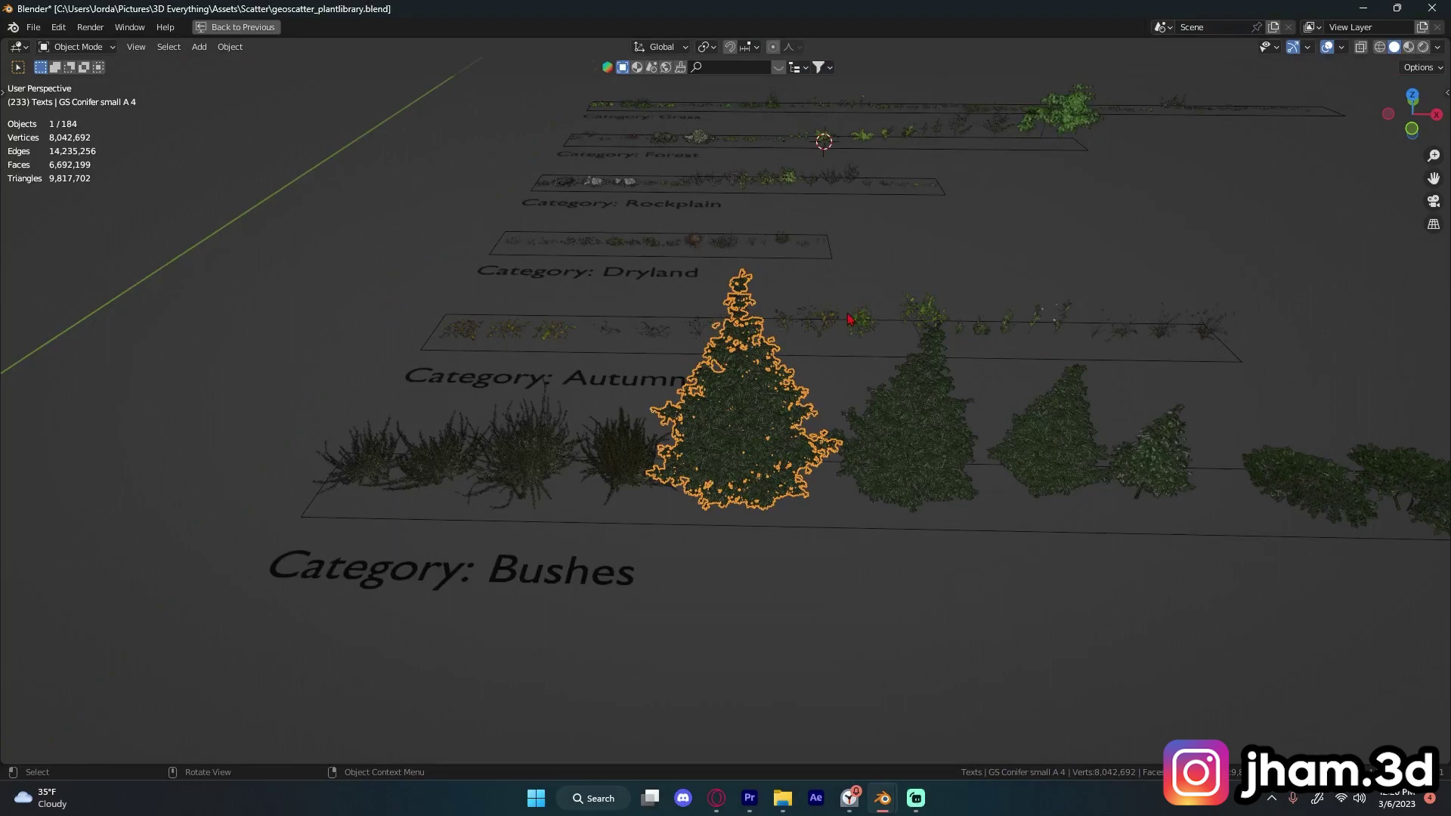
# Step: Inspect the selected small conifer's mesh in Edit Mode, then return to Object Mode
pyautogui.keyDown('shift'); pyautogui.moveTo(806, 401); pyautogui.dragTo(483, 399, button='middle'); pyautogui.keyUp('shift')
pyautogui.scroll(-2, 845, 473)
pyautogui.moveTo(657, 454); pyautogui.dragTo(747, 469, button='middle')
pyautogui.scroll(3, 721, 433)
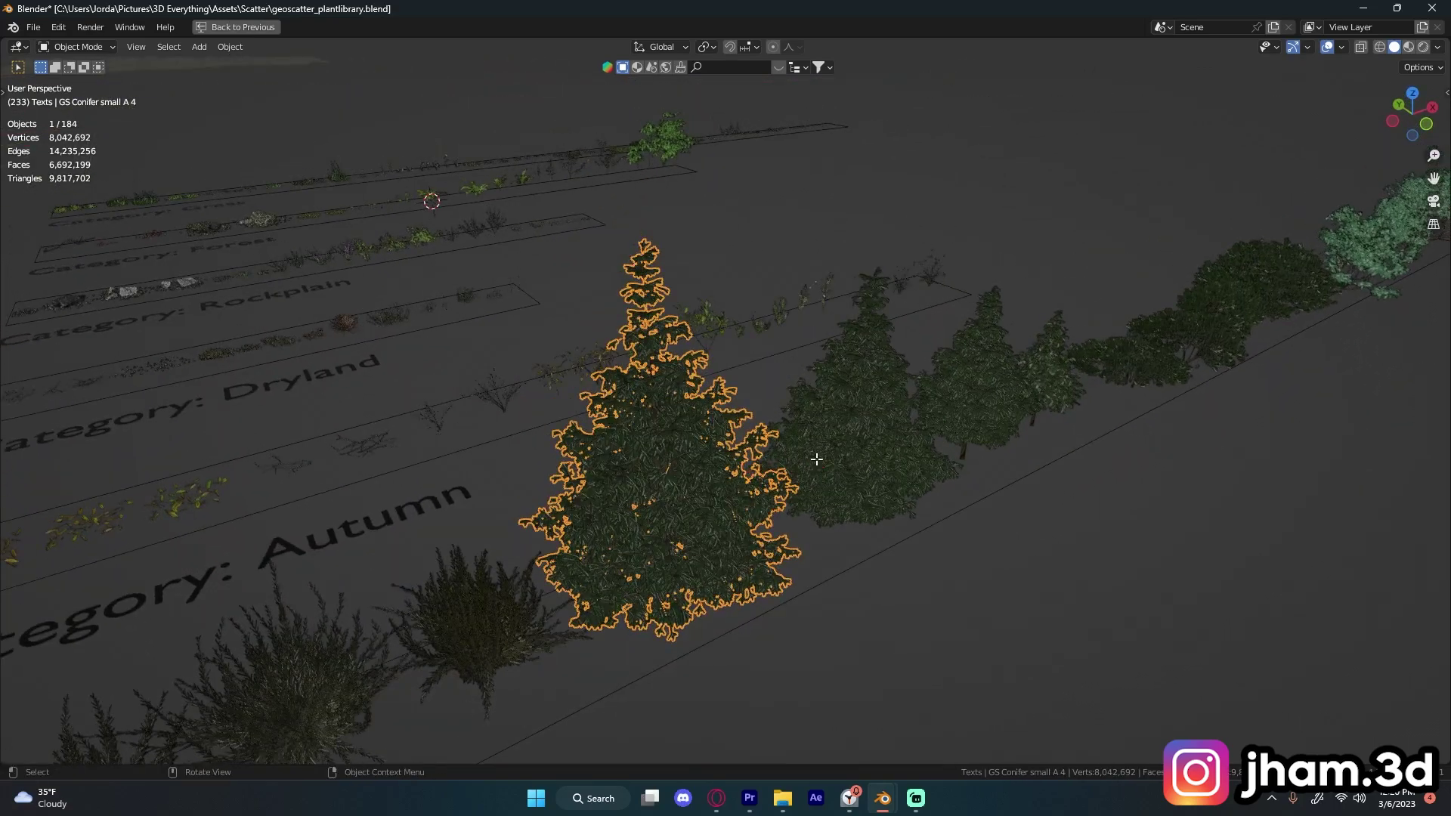
pyautogui.press('Tab')
pyautogui.scroll(4, 816, 458)
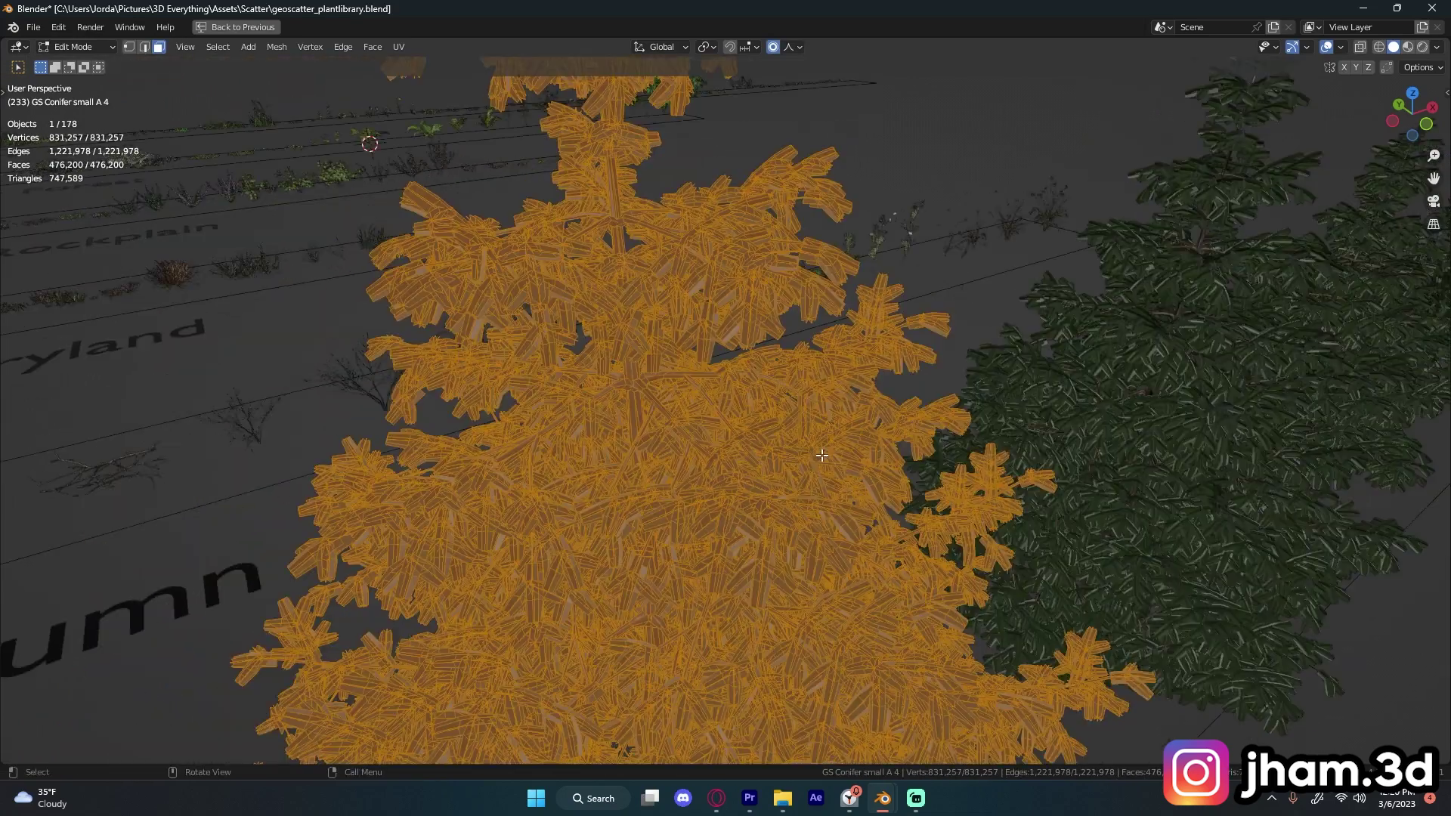
pyautogui.scroll(-6, 818, 438)
pyautogui.scroll(-6, 818, 442)
pyautogui.press('Tab')
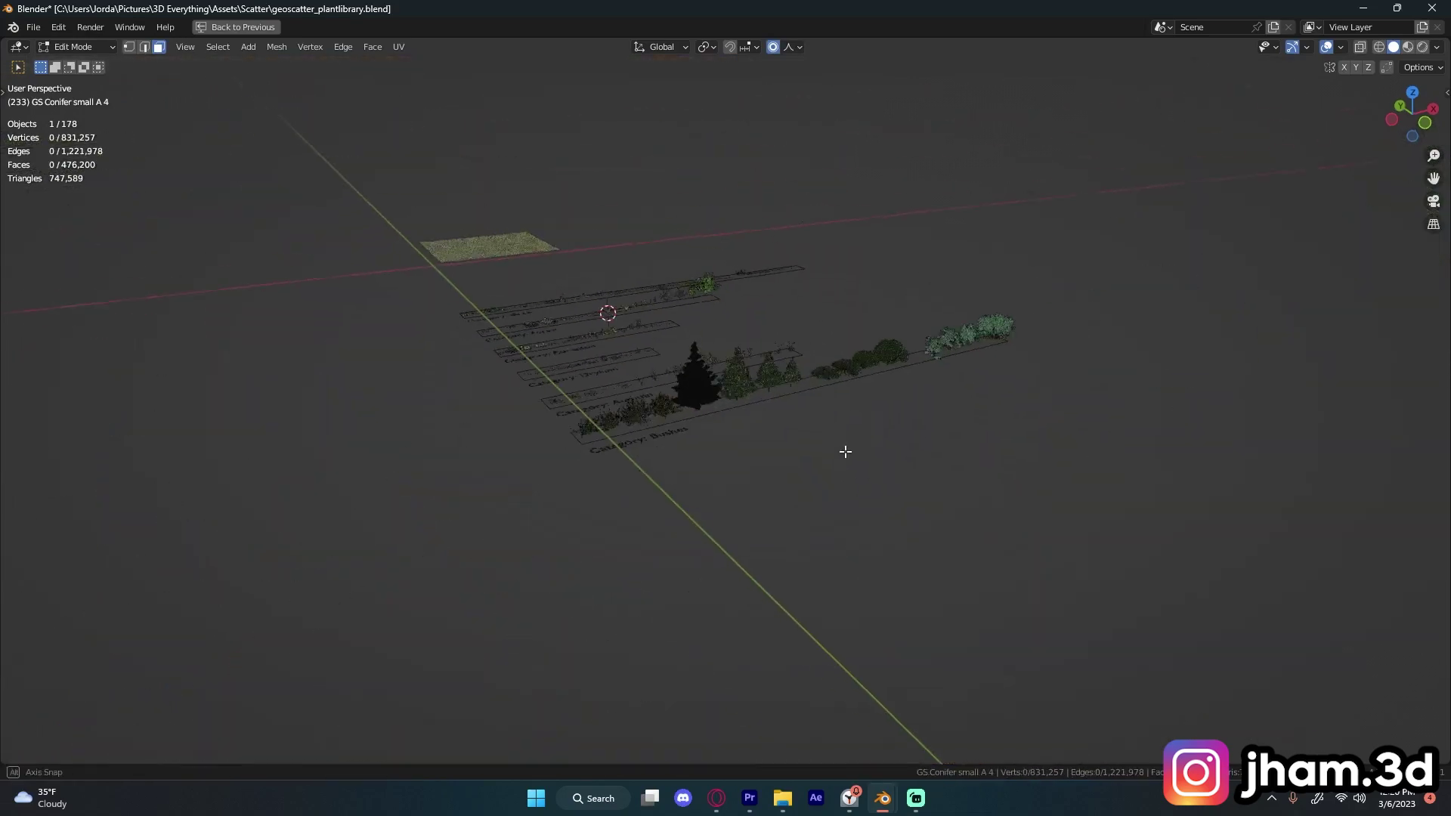
# Step: Deselect the small conifer and select the large conifer instead
pyautogui.moveTo(815, 445); pyautogui.dragTo(799, 433, button='middle')
pyautogui.click(800, 431)
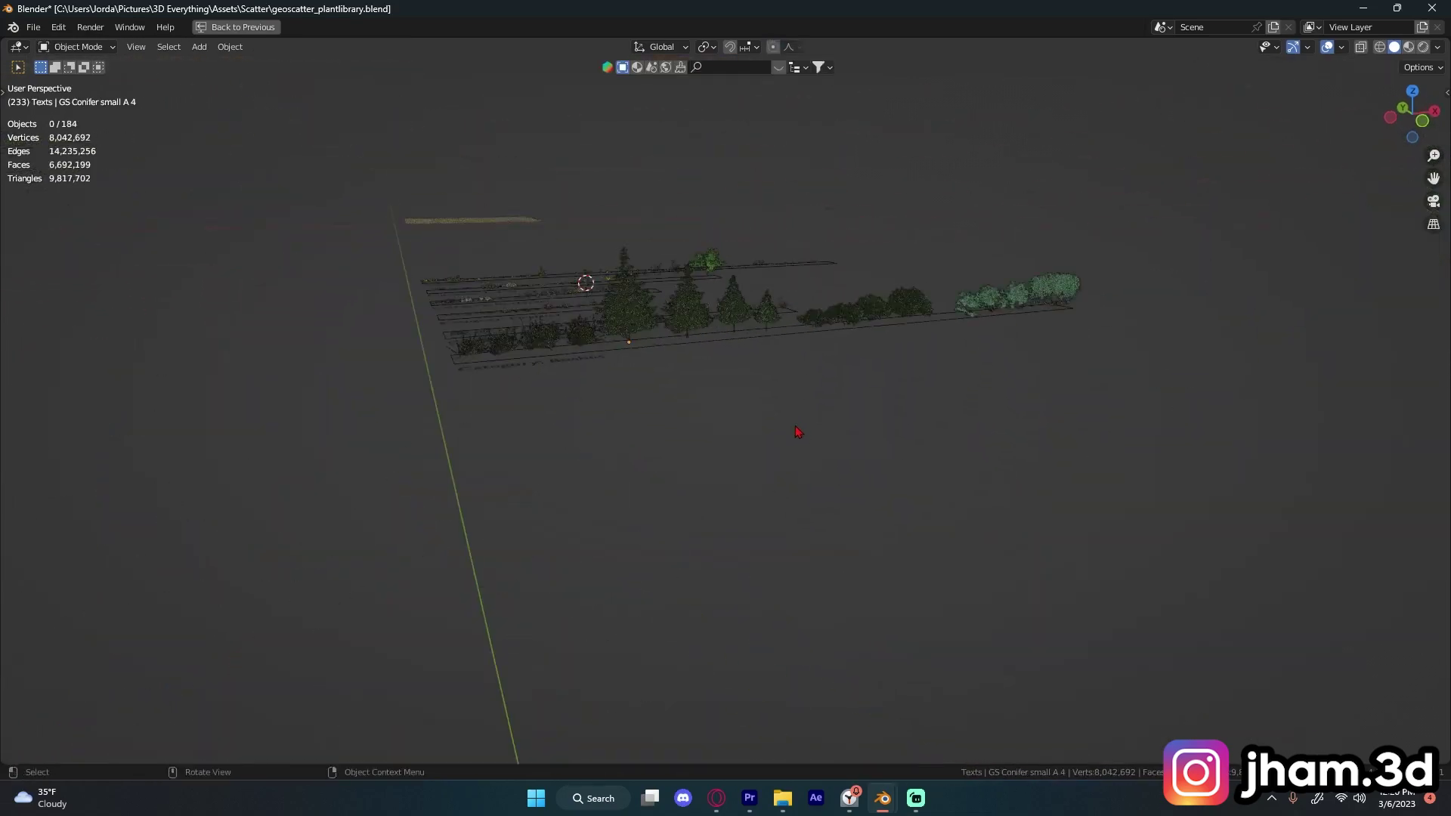
pyautogui.scroll(10, 792, 421)
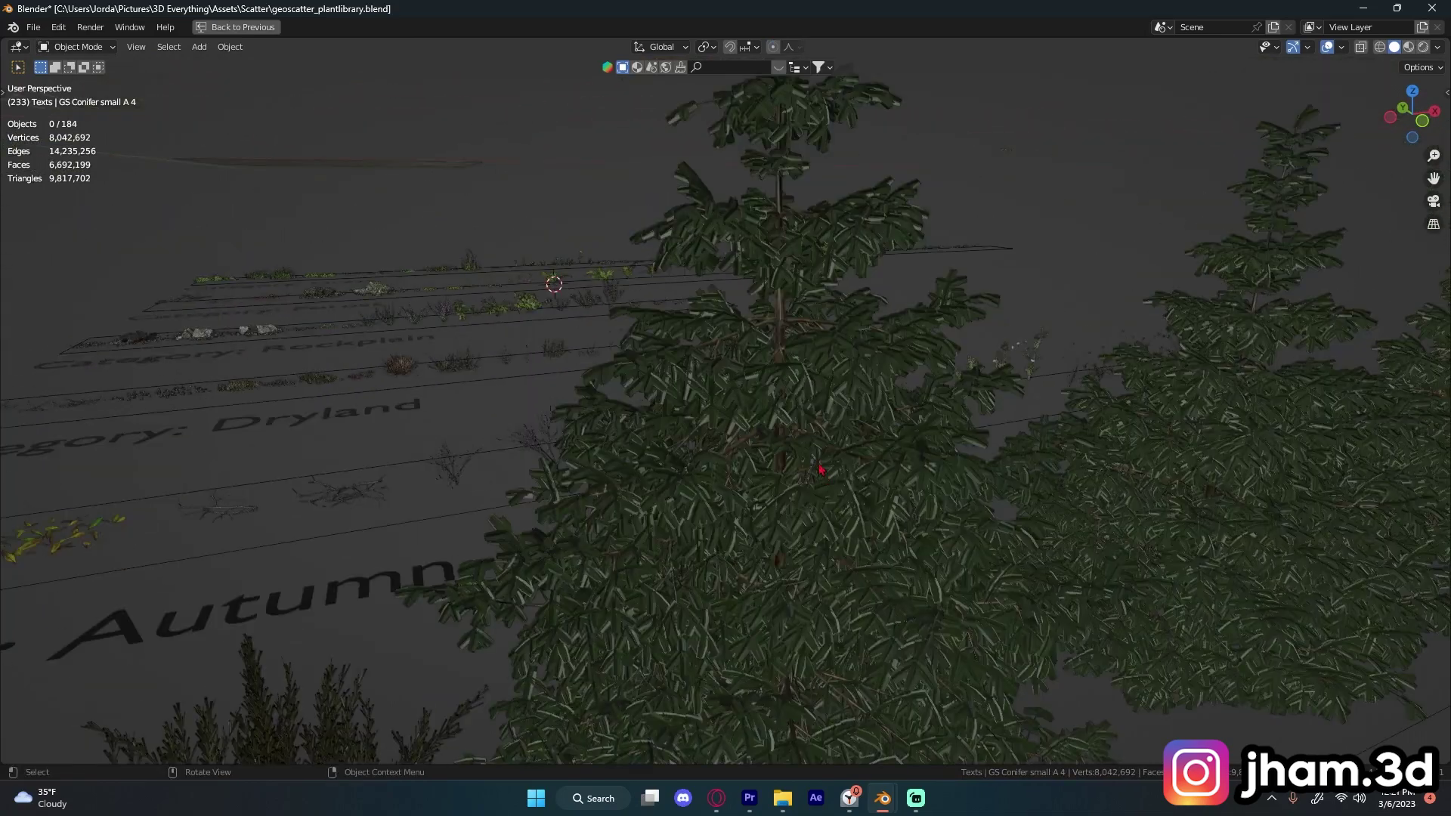
pyautogui.click(816, 463)
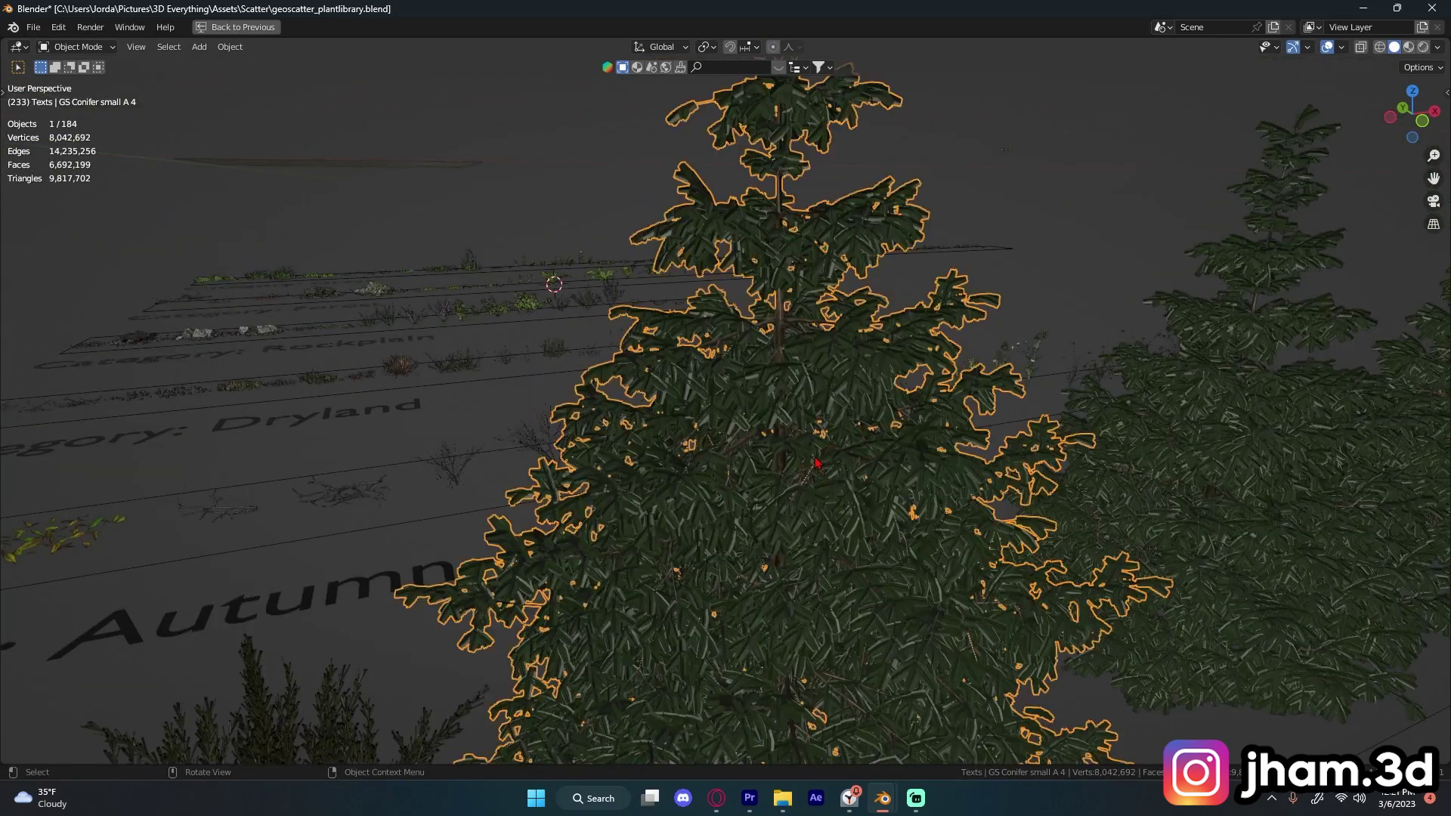
pyautogui.moveTo(826, 460); pyautogui.dragTo(1105, 328, button='middle')
# Step: Enter Edit Mode on the large conifer and select all of its faces
pyautogui.press('Tab')
pyautogui.press('a')
pyautogui.scroll(5, 861, 435)
pyautogui.scroll(4, 1105, 327)
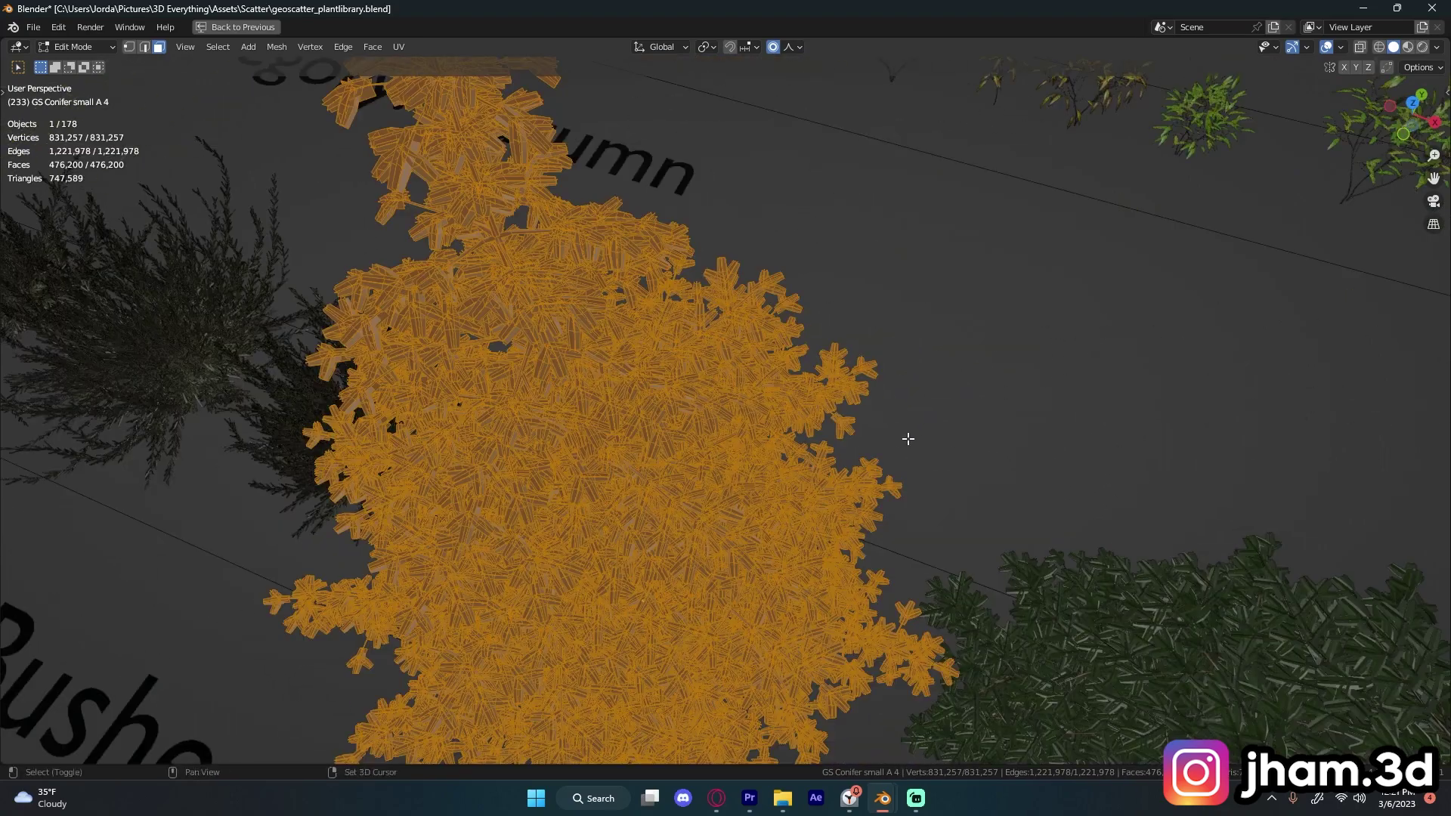
pyautogui.scroll(-2, 909, 439)
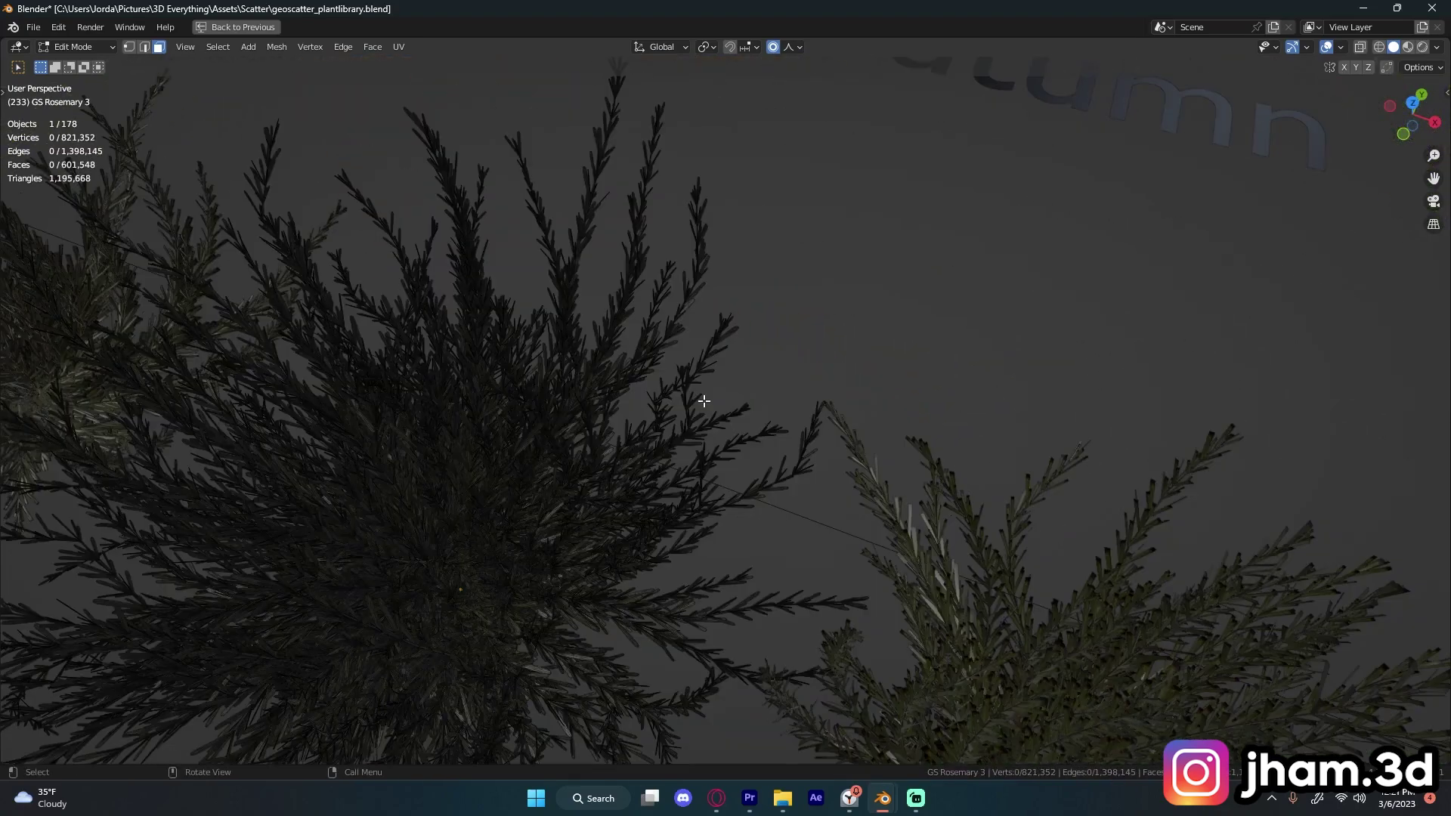
# Step: Box-select blocks of the rosemary plant's faces, then orbit so the category rows run horizontally
pyautogui.moveTo(481, 406); pyautogui.dragTo(656, 493)
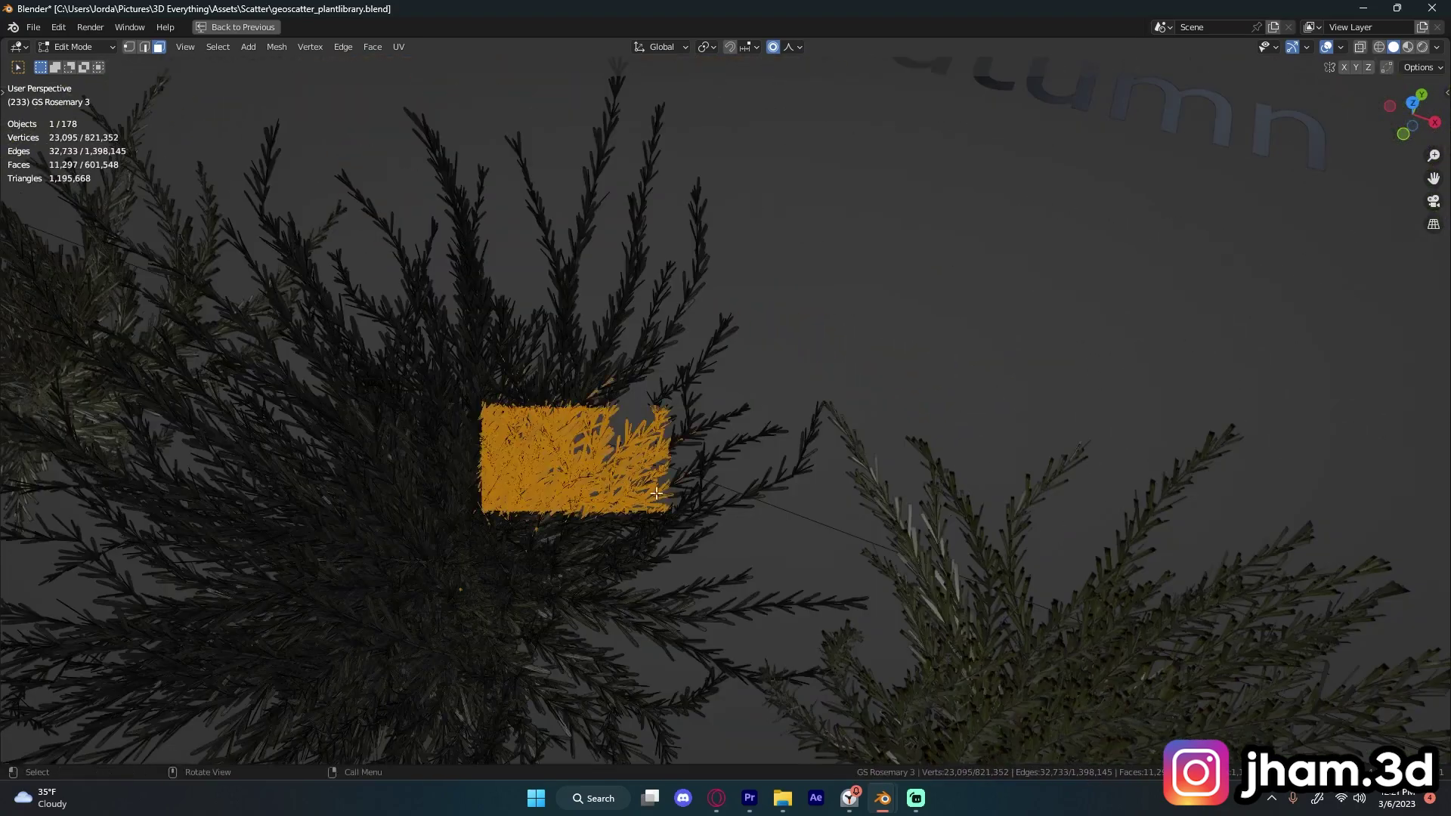
pyautogui.moveTo(656, 493); pyautogui.dragTo(672, 477, button='middle')
pyautogui.moveTo(567, 354); pyautogui.dragTo(703, 509)
pyautogui.moveTo(789, 479)
pyautogui.keyDown('shift'); pyautogui.mouseDown(button='middle')
pyautogui.moveTo(814, 428)
pyautogui.moveTo(800, 492)
pyautogui.mouseUp(button='middle'); pyautogui.keyUp('shift')
pyautogui.scroll(-7, 658, 454)
pyautogui.moveTo(657, 453); pyautogui.dragTo(791, 547)
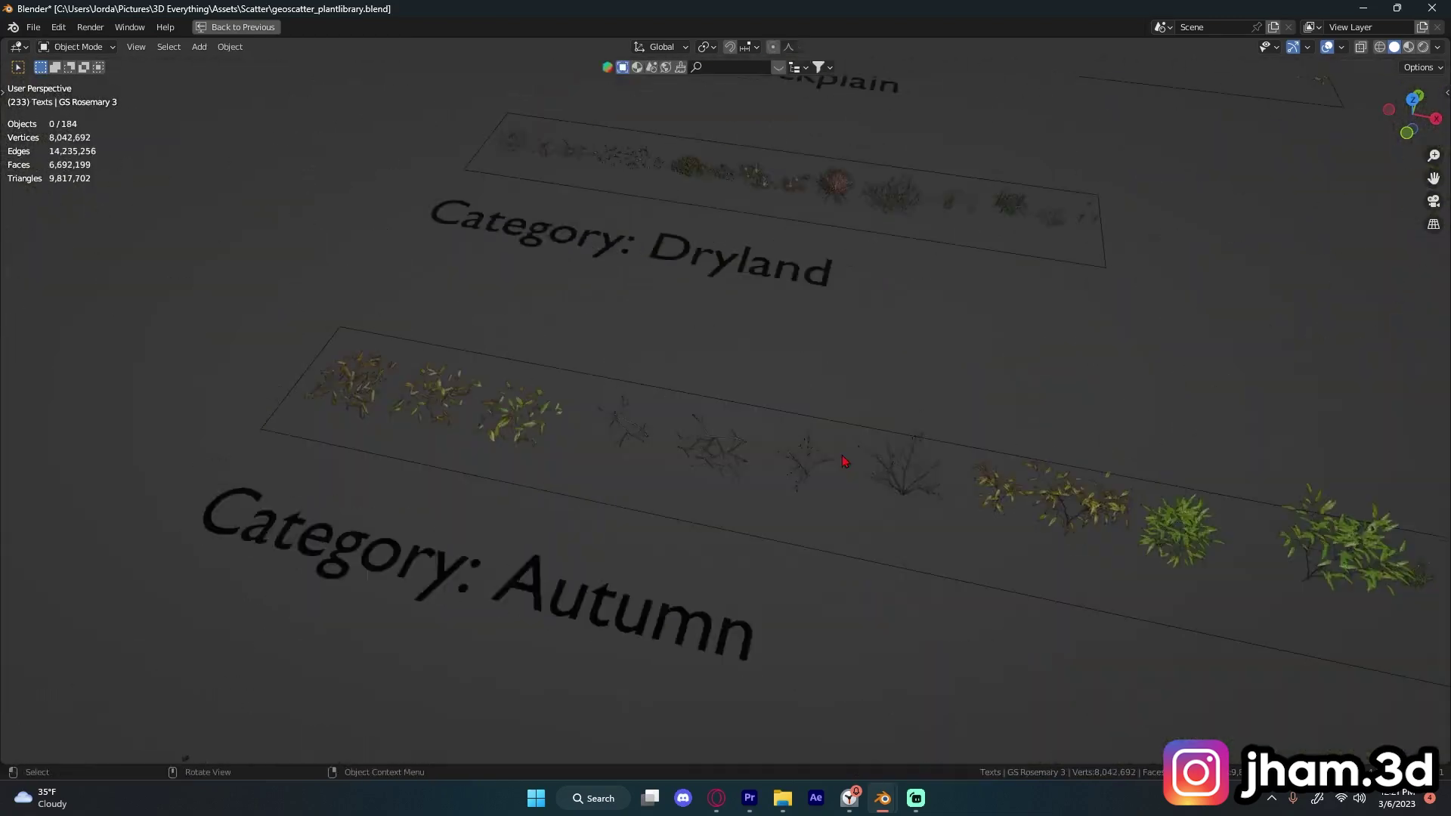
pyautogui.scroll(-4, 848, 456)
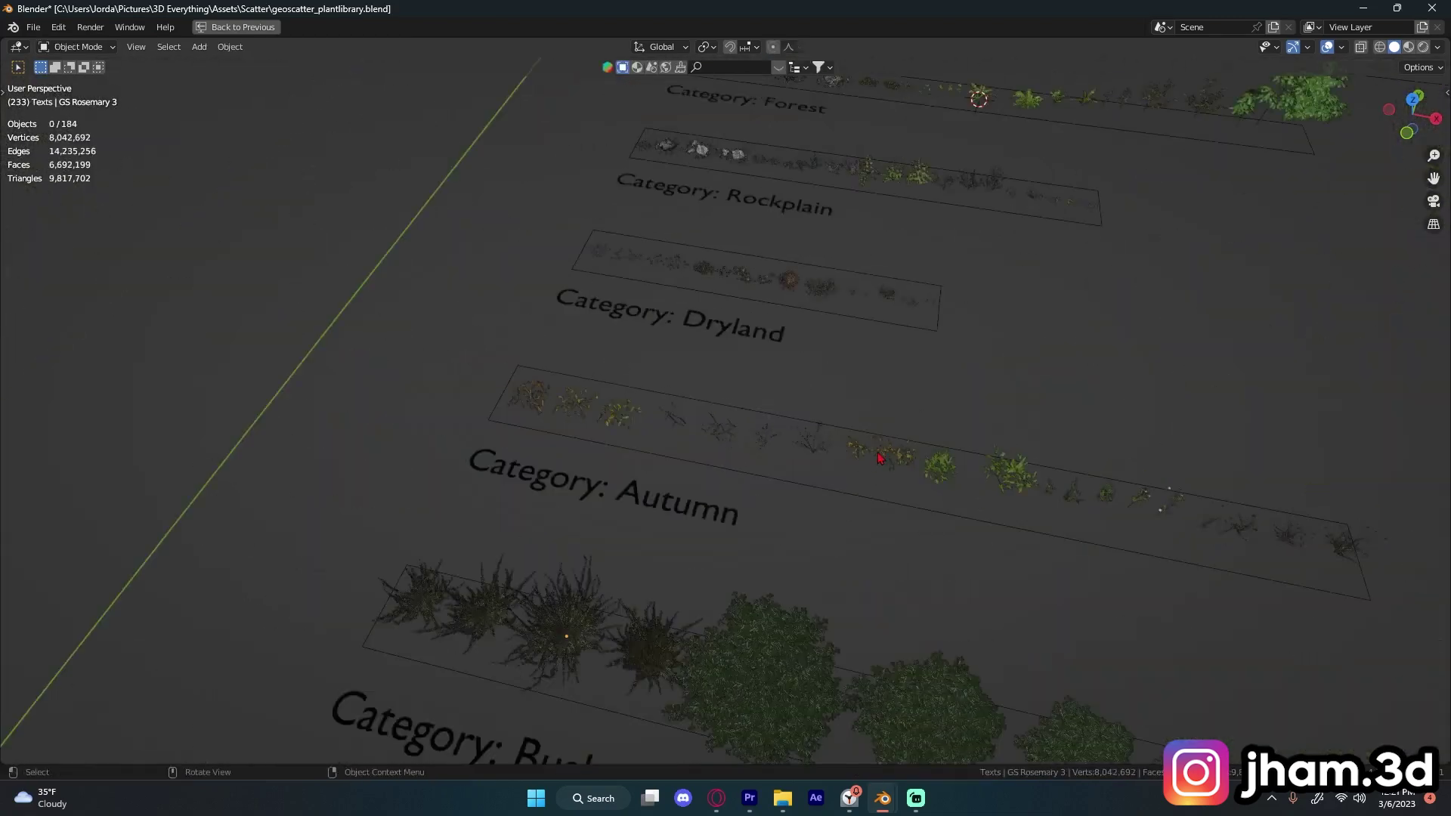
pyautogui.scroll(-5, 987, 411)
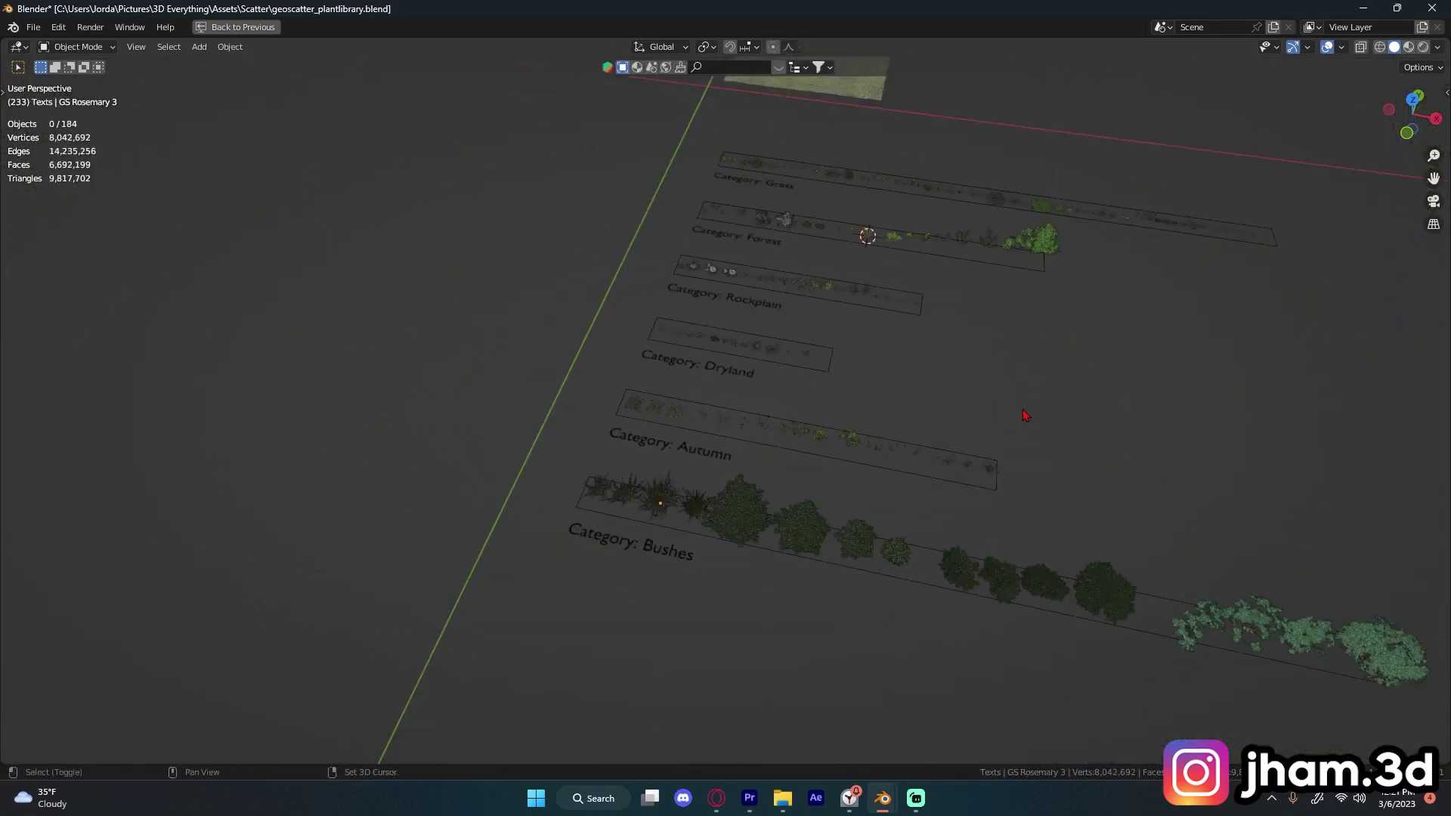
pyautogui.moveTo(990, 410); pyautogui.dragTo(879, 447, button='middle')
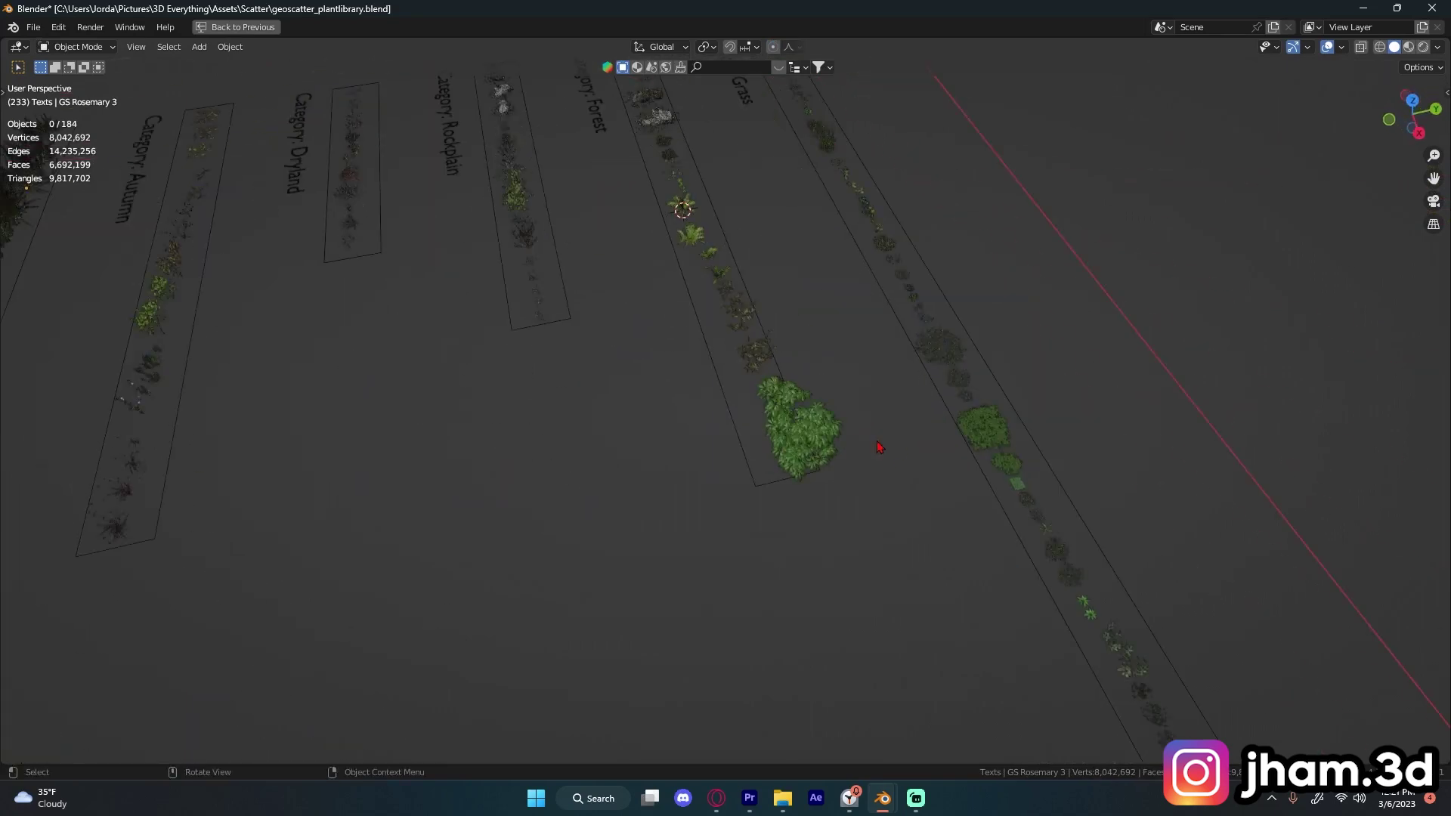
# Step: In Edit Mode, pick one leaf cluster of the GS Forest young B 03 bush and start moving it
pyautogui.press('KP_7')
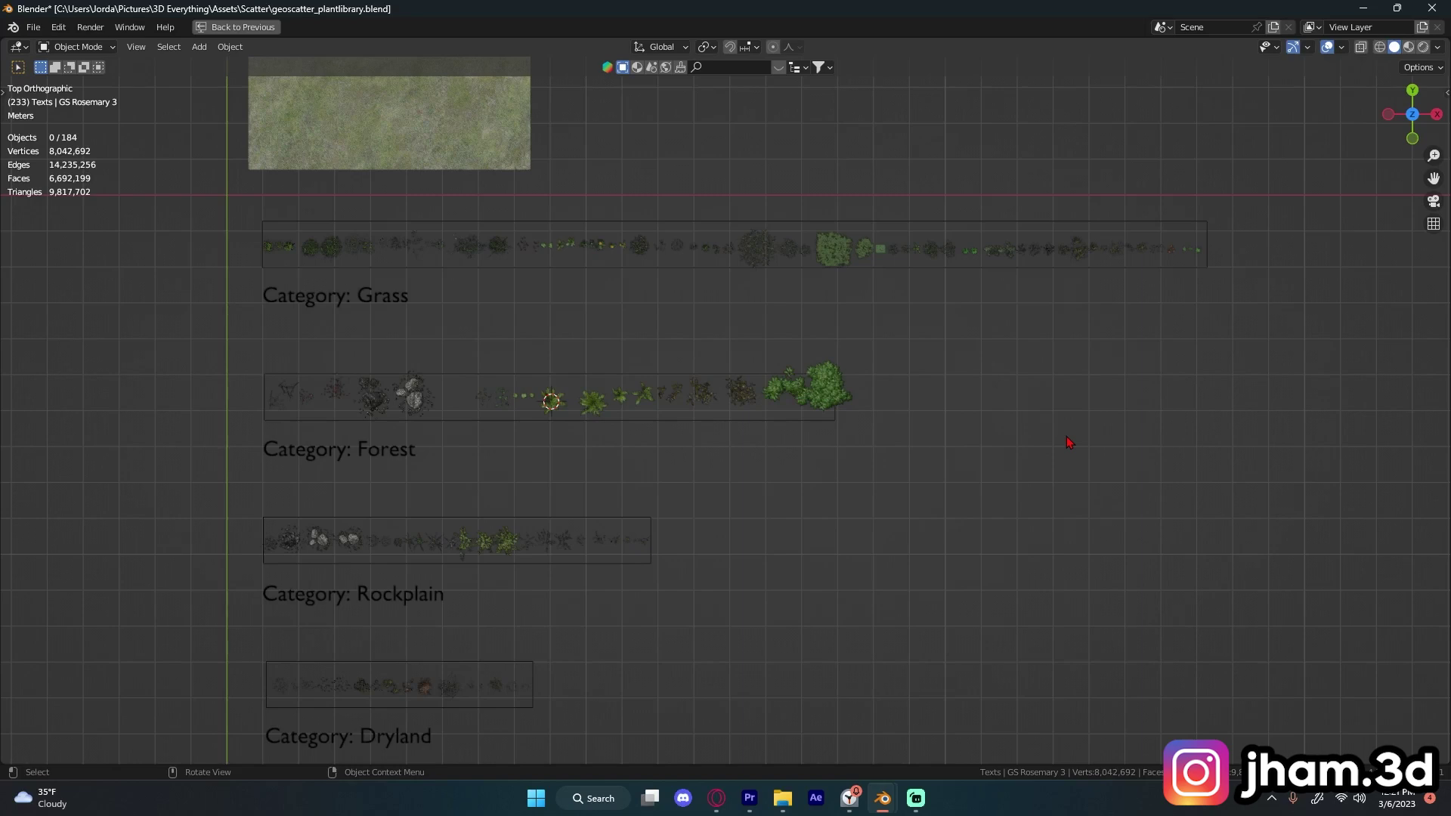
pyautogui.scroll(8, 919, 384)
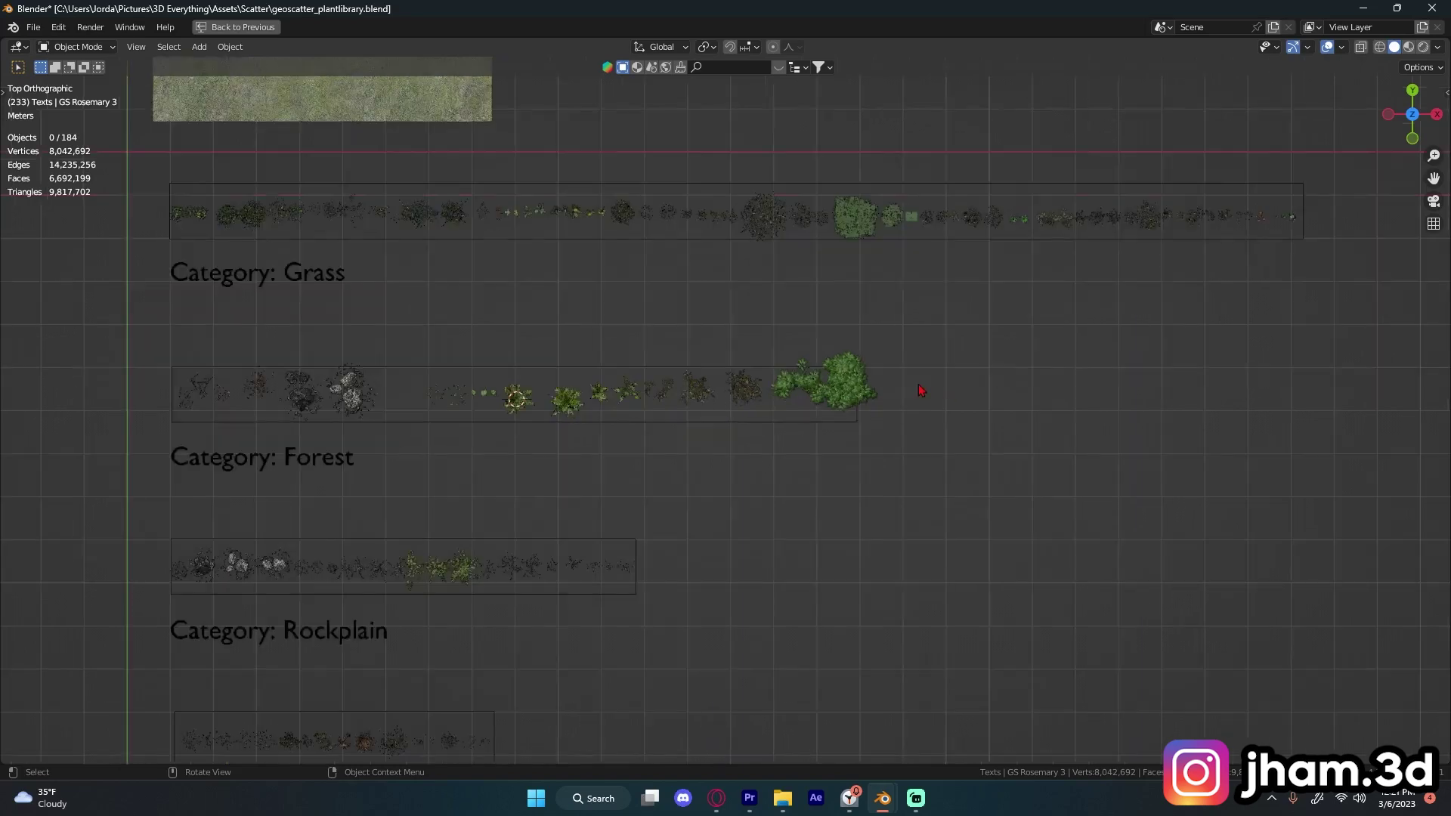
pyautogui.click(848, 459)
pyautogui.press('Tab')
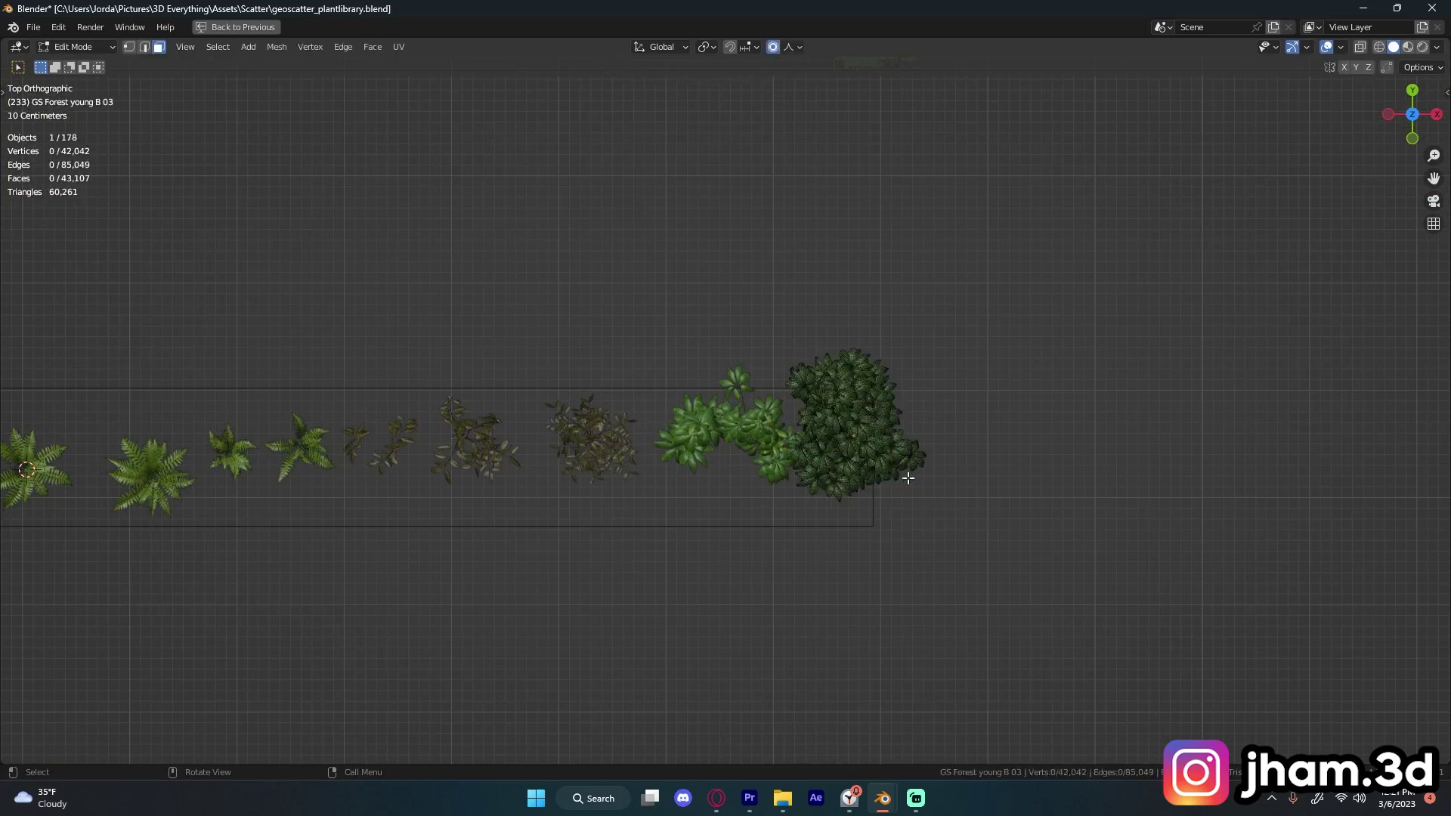
pyautogui.moveTo(945, 445); pyautogui.dragTo(780, 403, button='middle')
pyautogui.scroll(5, 780, 404)
pyautogui.press('l')
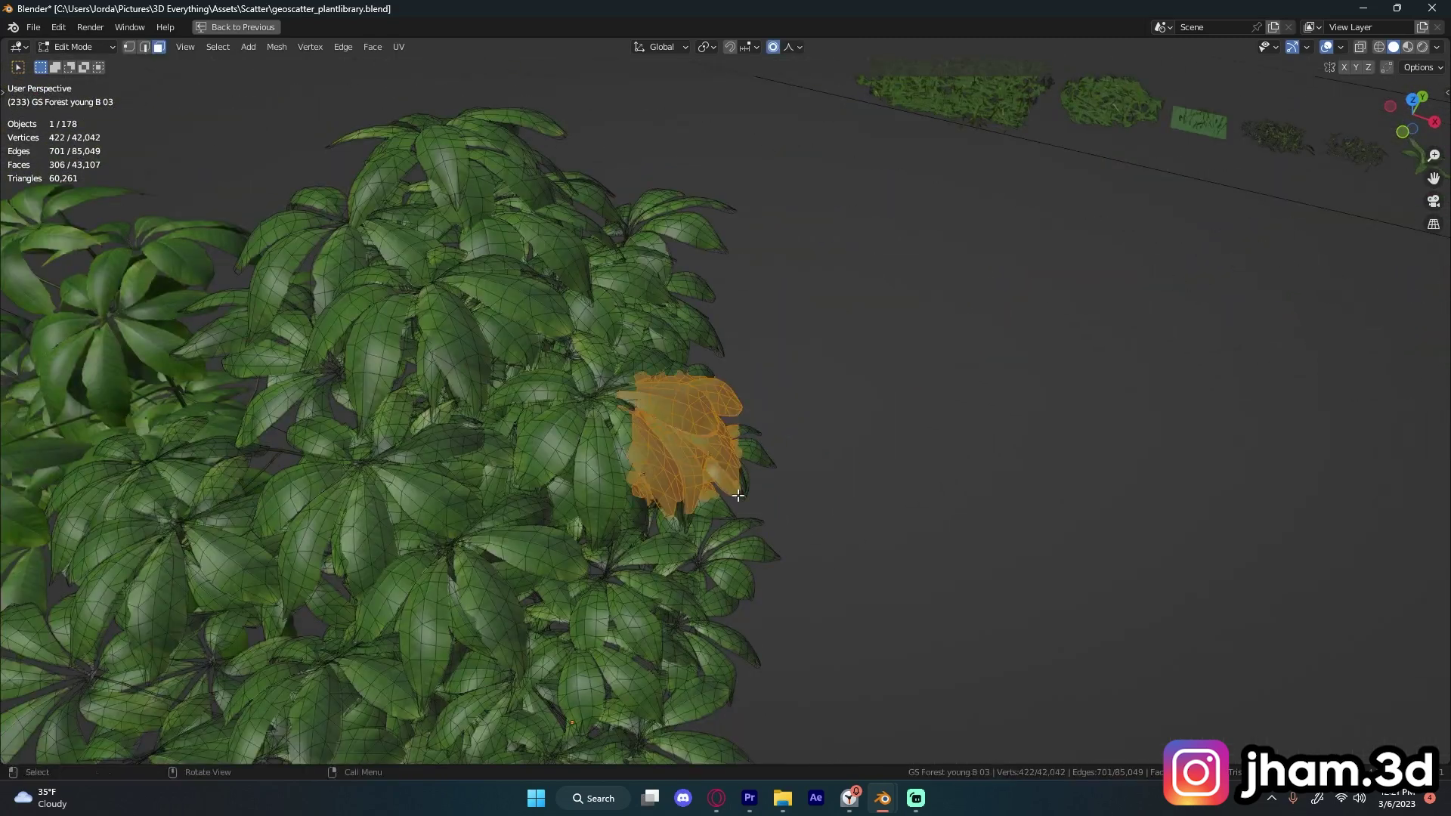
pyautogui.press('g')
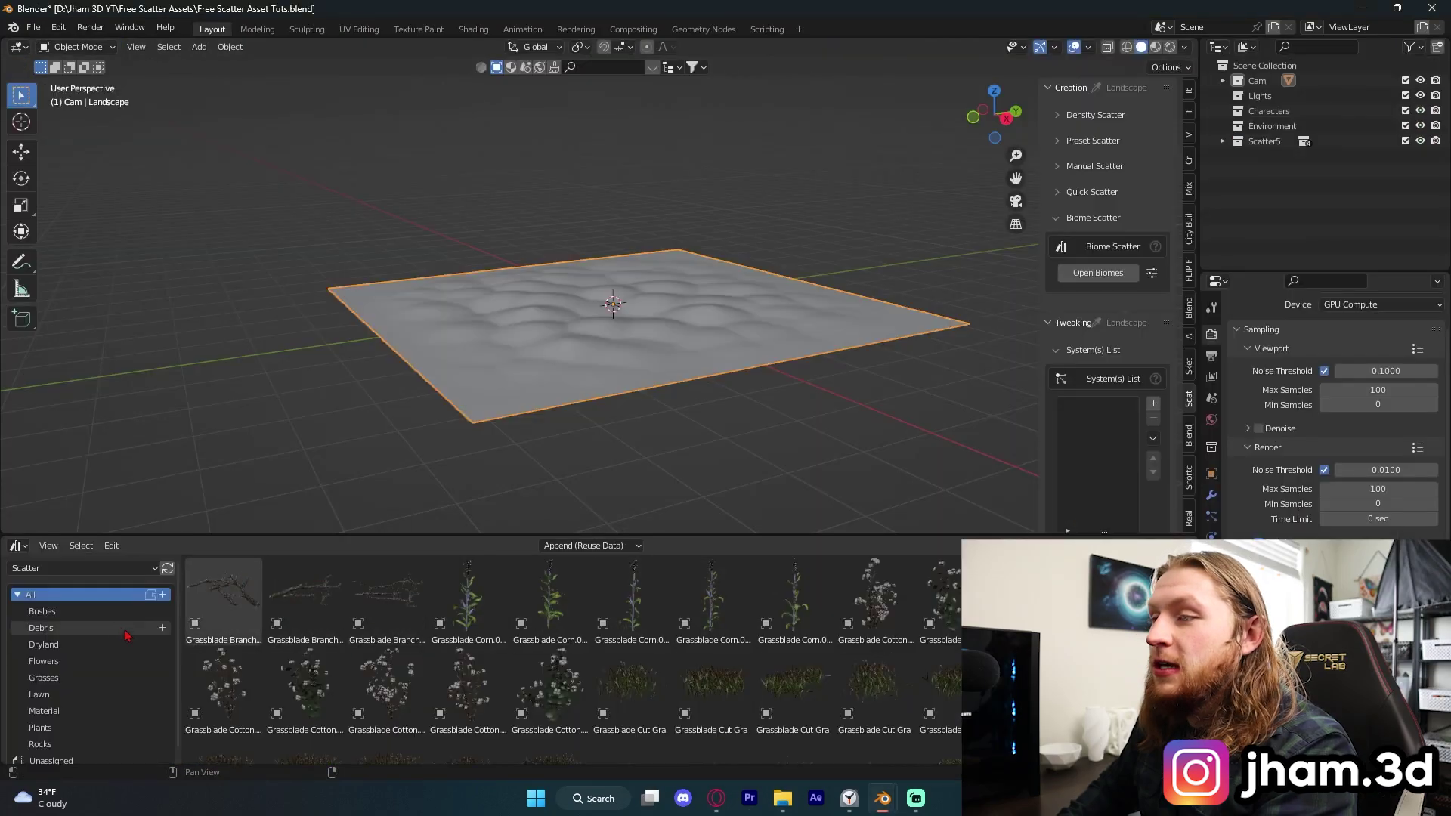
# Step: Browse the Dryland and Flowers asset categories, then show the Bushes catalog
pyautogui.click(97, 644)
pyautogui.click(97, 663)
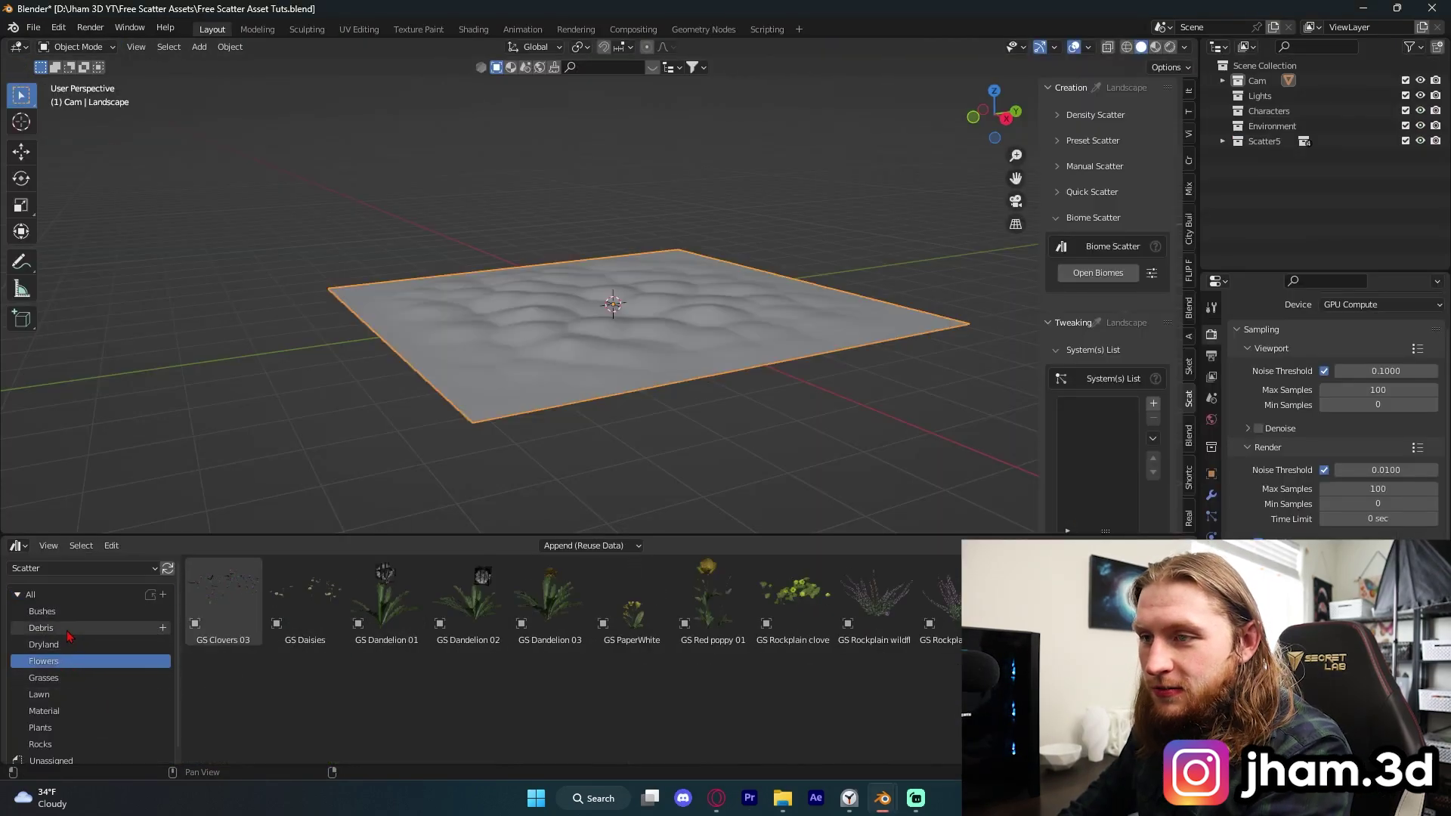
pyautogui.click(42, 612)
pyautogui.moveTo(605, 484); pyautogui.dragTo(658, 514, button='middle')
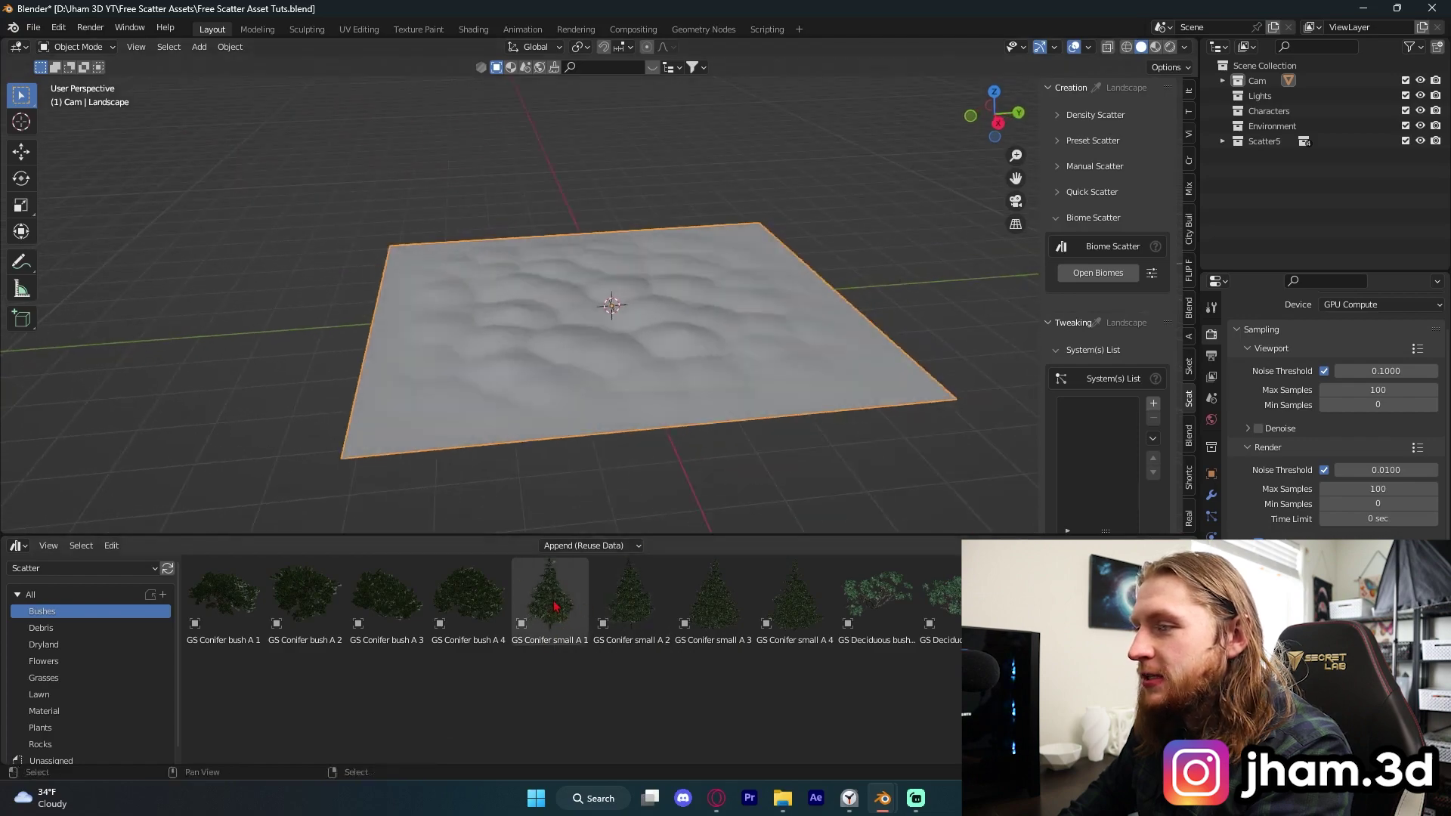
# Step: In the plant library file, scroll to the conifers and select GS Conifer small A 4
pyautogui.click(784, 802)
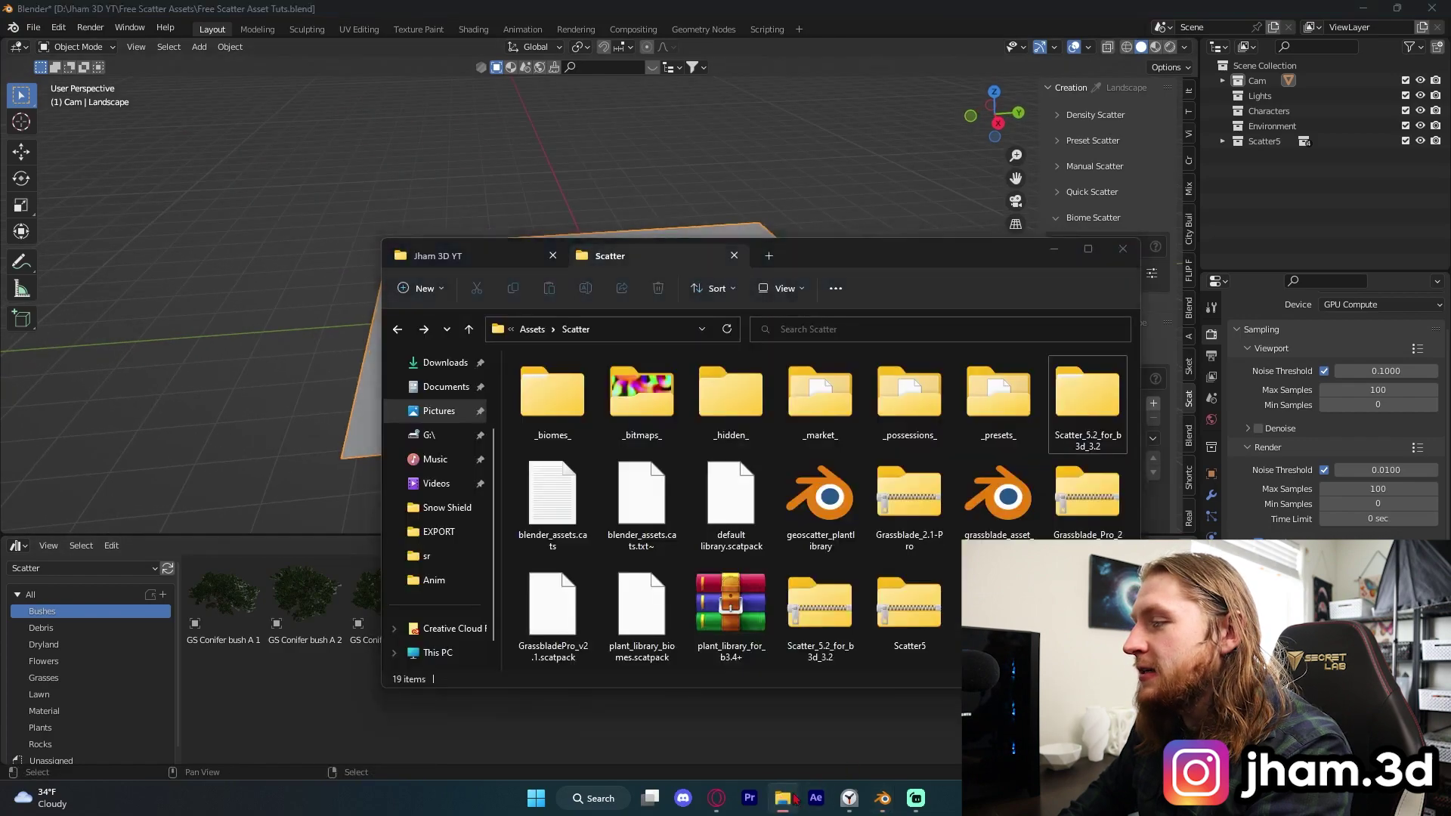
pyautogui.click(784, 802)
pyautogui.moveTo(882, 800)
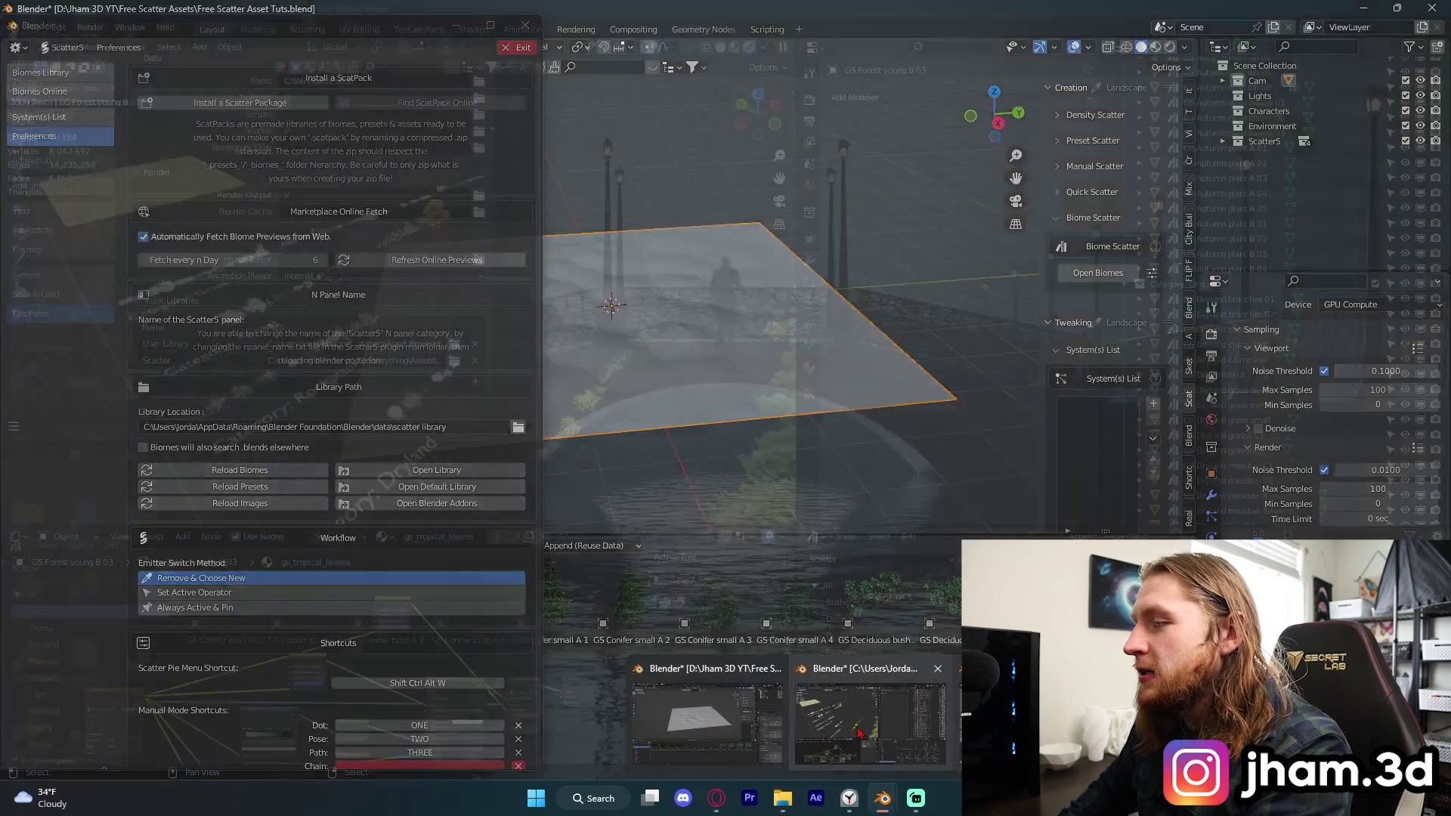
pyautogui.click(860, 732)
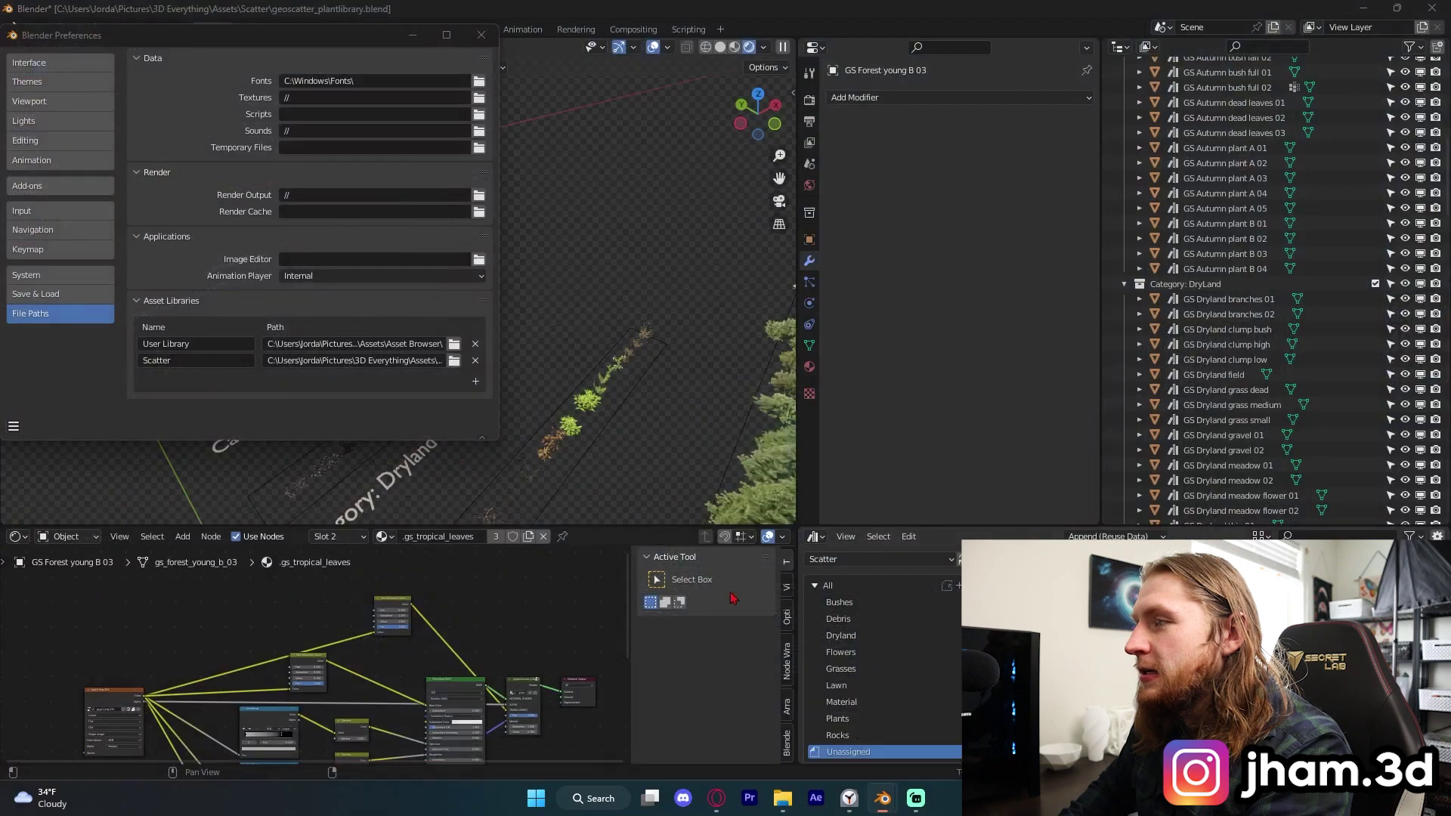
pyautogui.scroll(5, 549, 393)
pyautogui.keyDown('shift'); pyautogui.moveTo(550, 392); pyautogui.dragTo(522, 260, button='middle'); pyautogui.keyUp('shift')
pyautogui.click(564, 217)
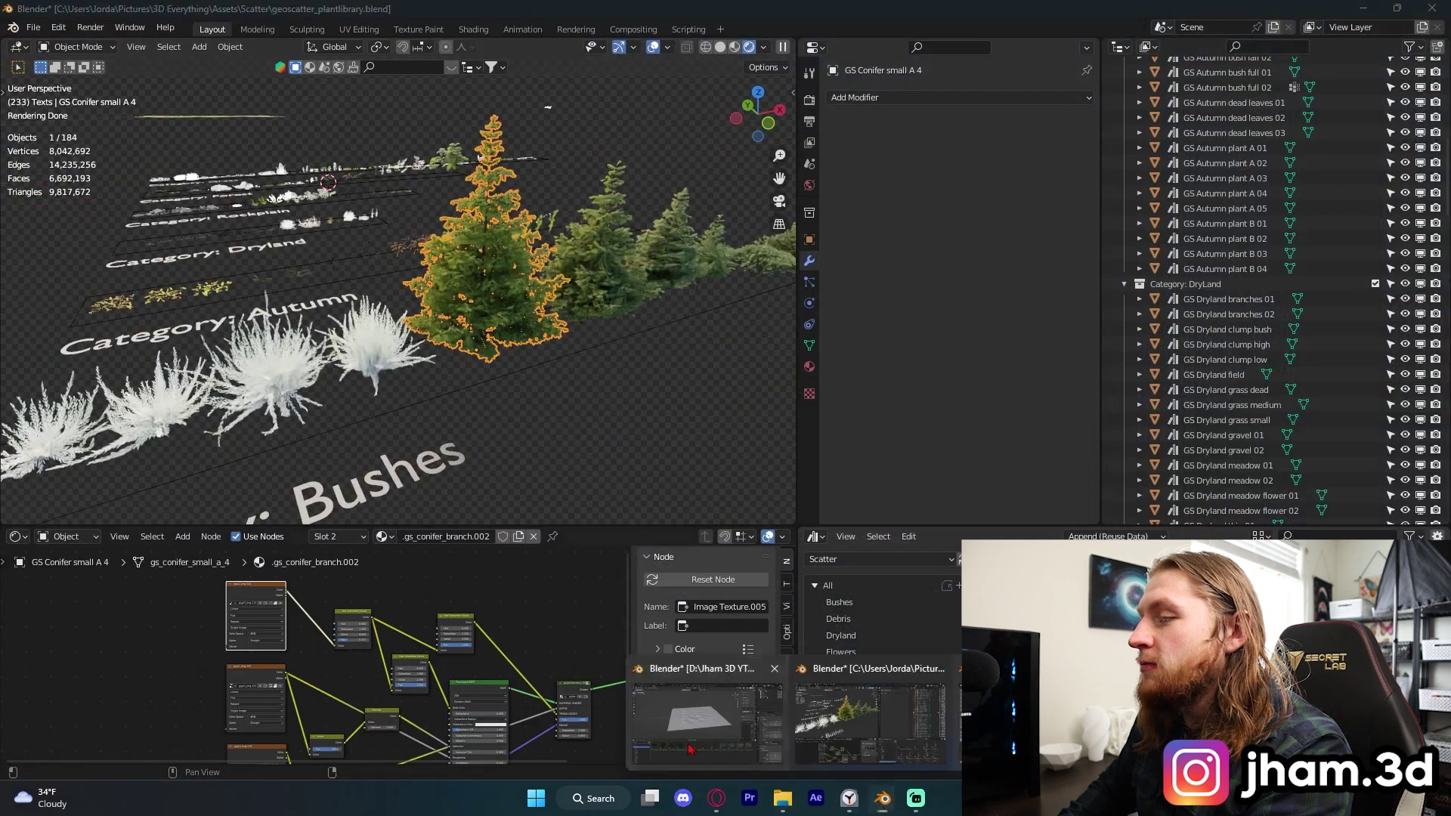
pyautogui.click(715, 721)
# Step: Drag GS Conifer small A 1 onto the landscape plane and orbit in closer to it
pyautogui.scroll(-1, 669, 529)
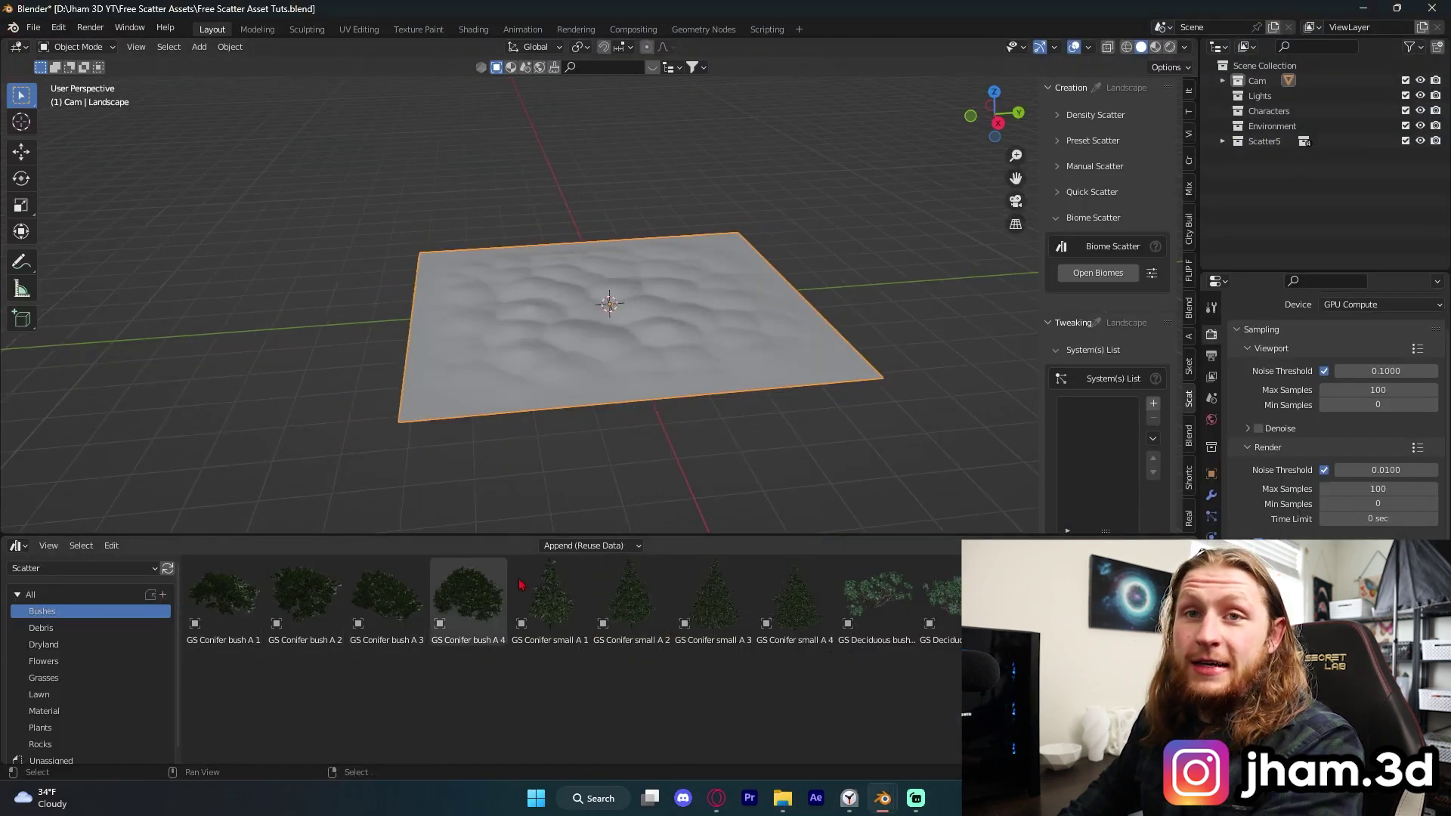
pyautogui.moveTo(570, 611); pyautogui.dragTo(576, 353)
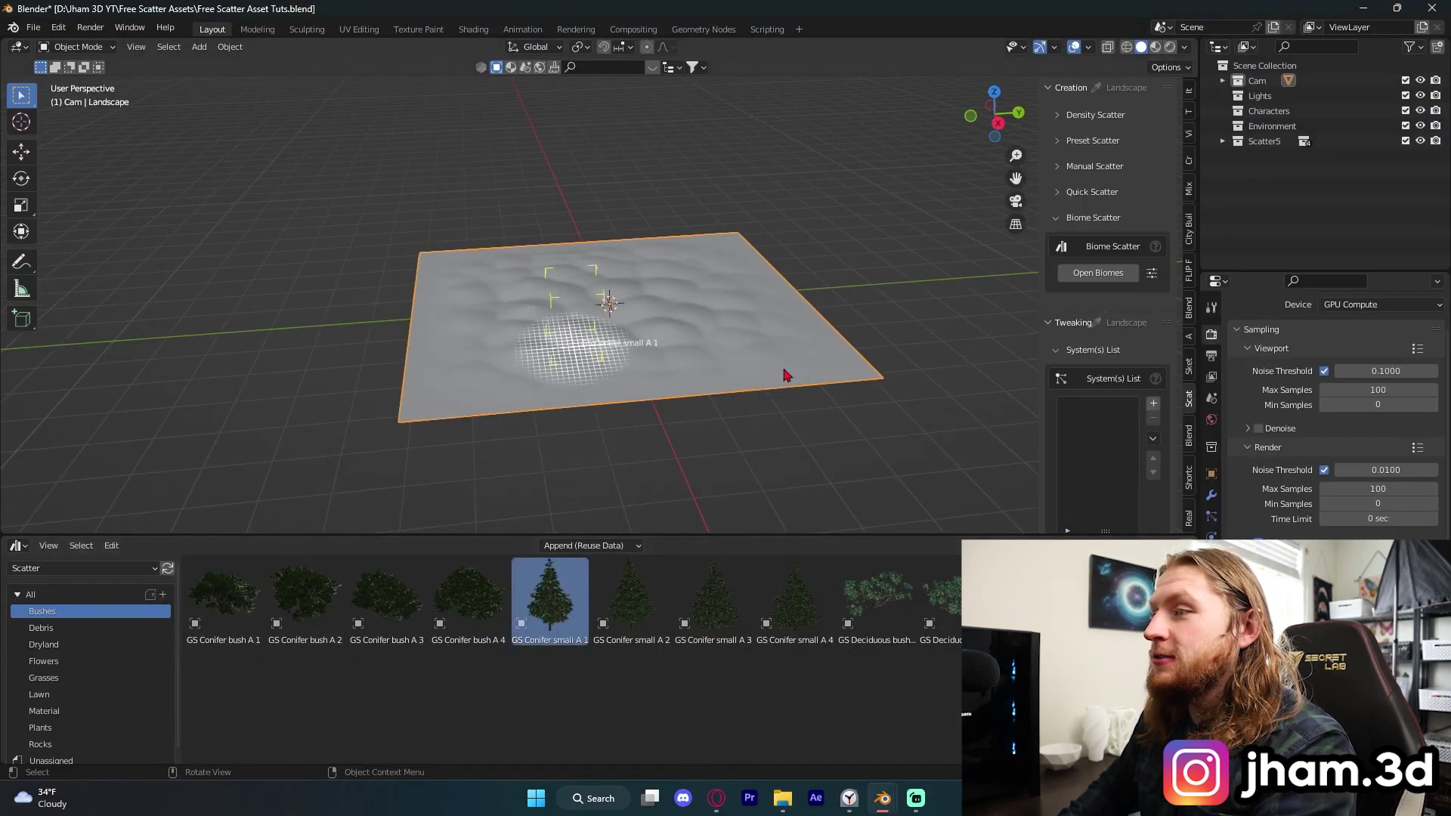
pyautogui.scroll(3, 740, 370)
pyautogui.moveTo(739, 370); pyautogui.dragTo(836, 362, button='middle')
pyautogui.scroll(2, 839, 350)
pyautogui.scroll(1, 835, 362)
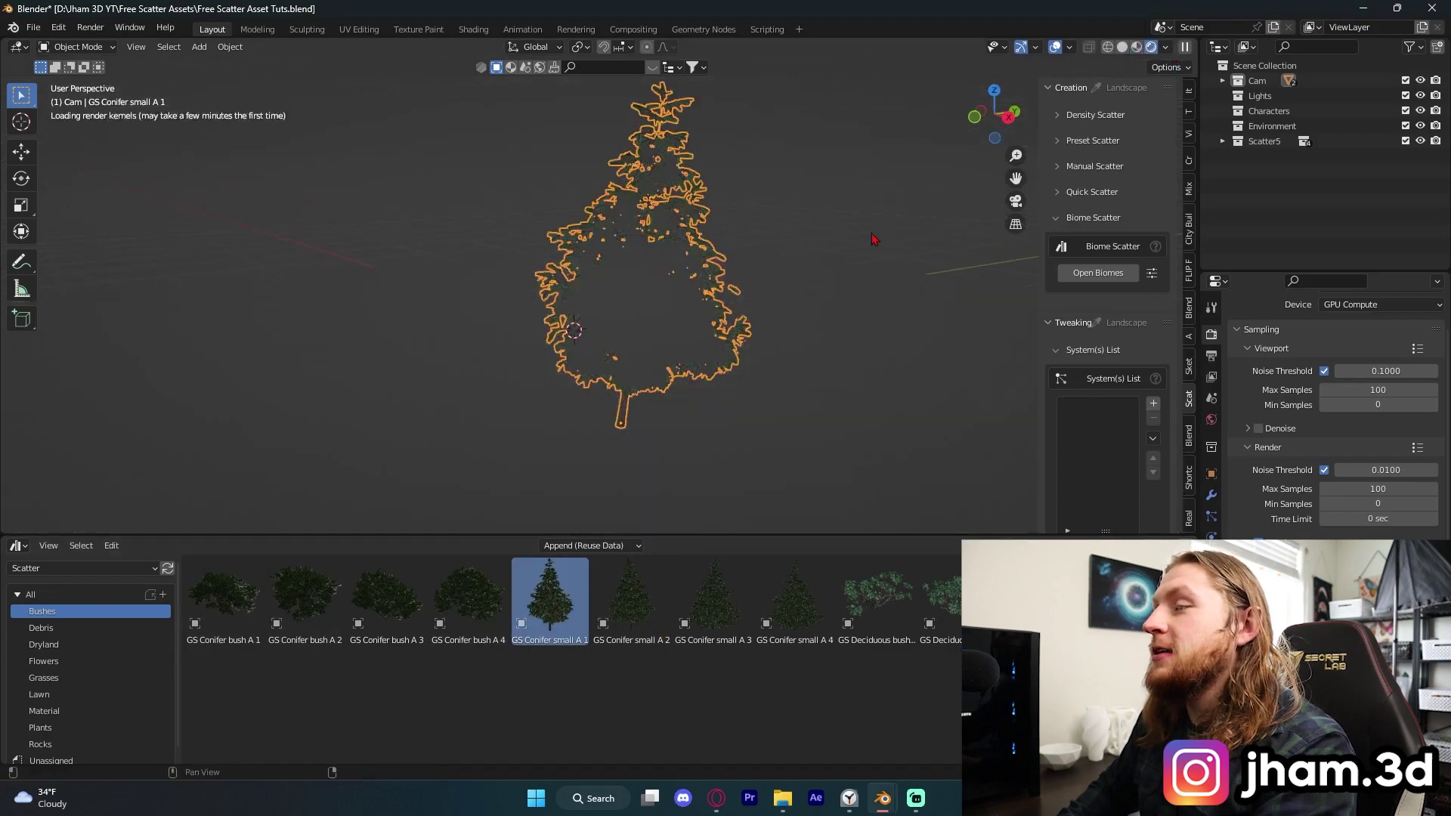
pyautogui.scroll(2, 869, 246)
pyautogui.moveTo(864, 257); pyautogui.dragTo(979, 180, button='middle')
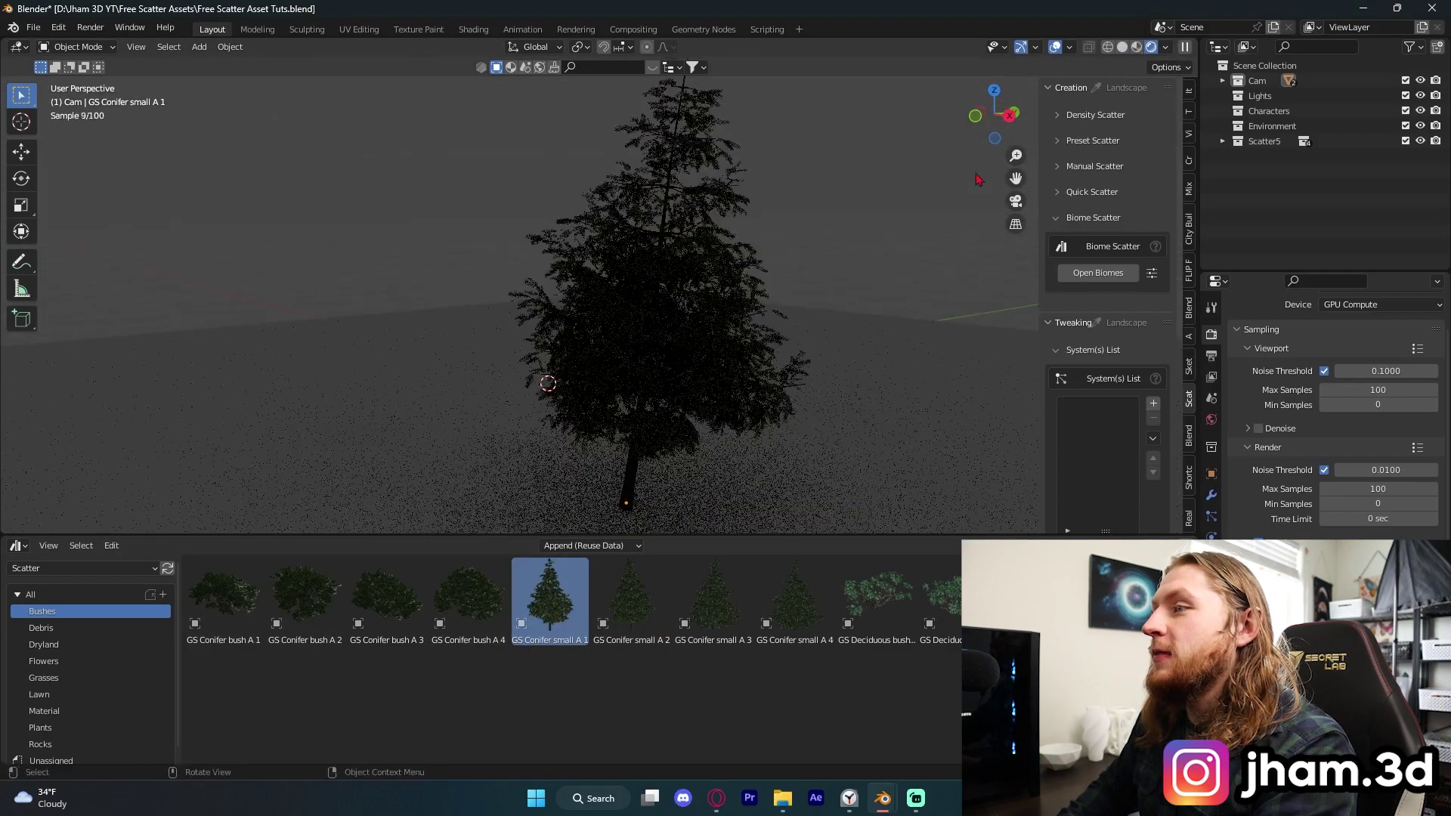
# Step: Light the rendered preview with bright environment lighting instead of the Scene World
pyautogui.click(1165, 49)
pyautogui.click(1089, 137)
pyautogui.scroll(-3, 824, 243)
pyautogui.scroll(2, 816, 274)
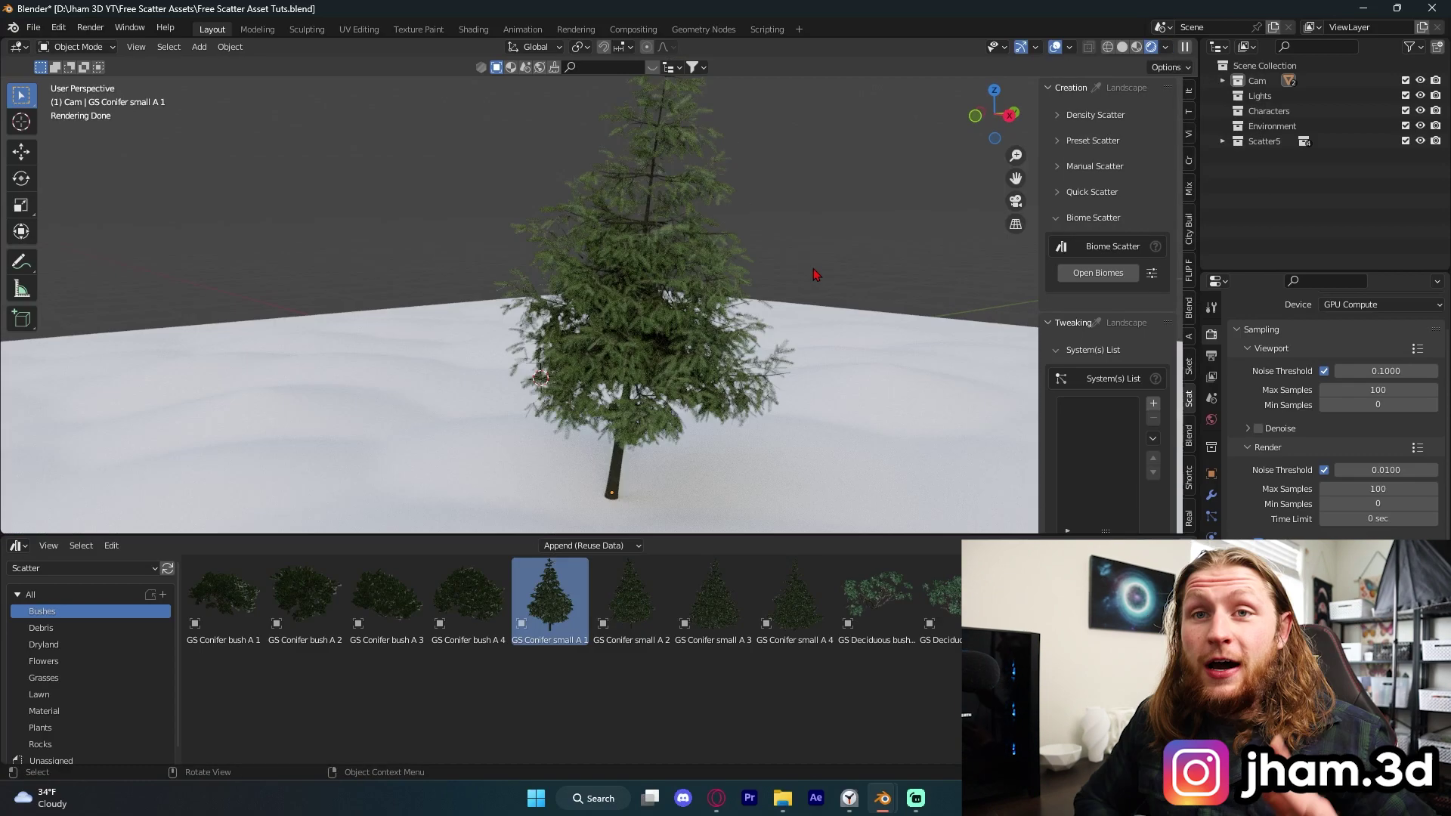